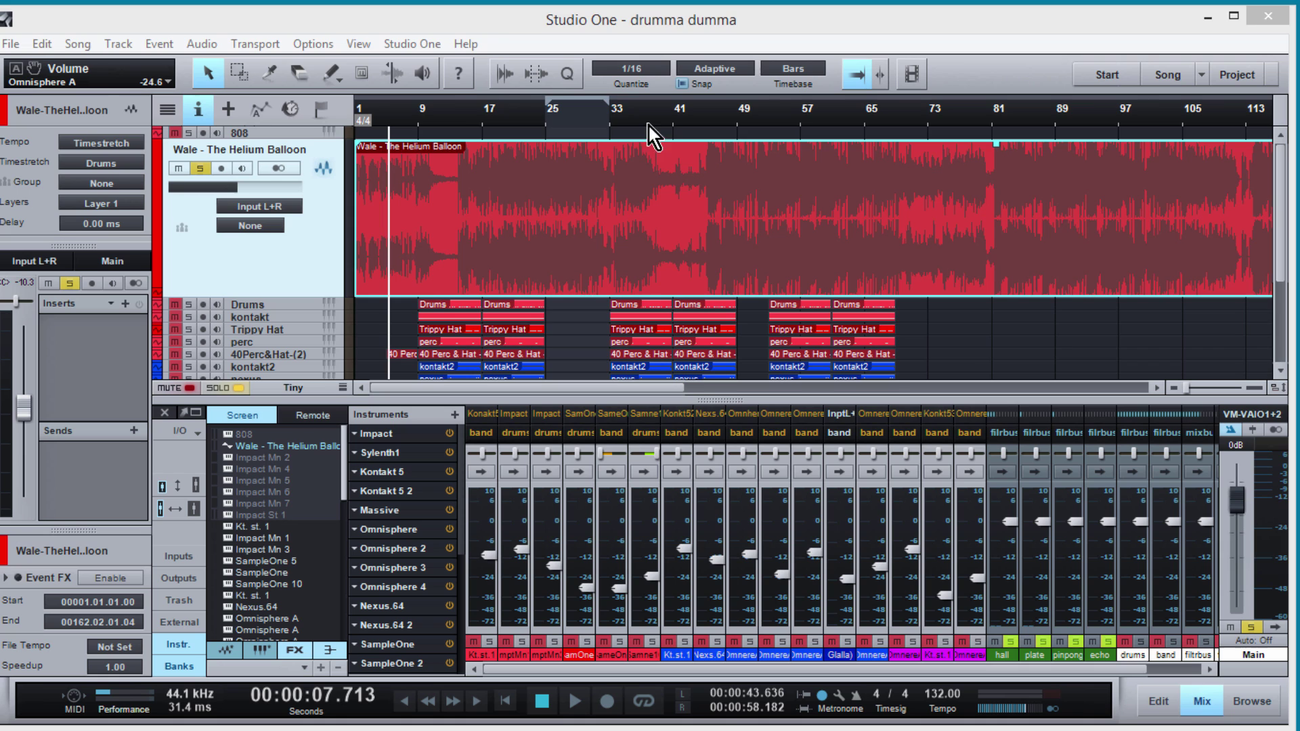
# Play from around bar 46 and raise the Helium Balloon track volume from -24.6 to -3.6 dB.
pyautogui.moveTo(648, 123)
pyautogui.mouseDown()
pyautogui.moveTo(676, 132)
pyautogui.moveTo(673, 119)
pyautogui.mouseUp()
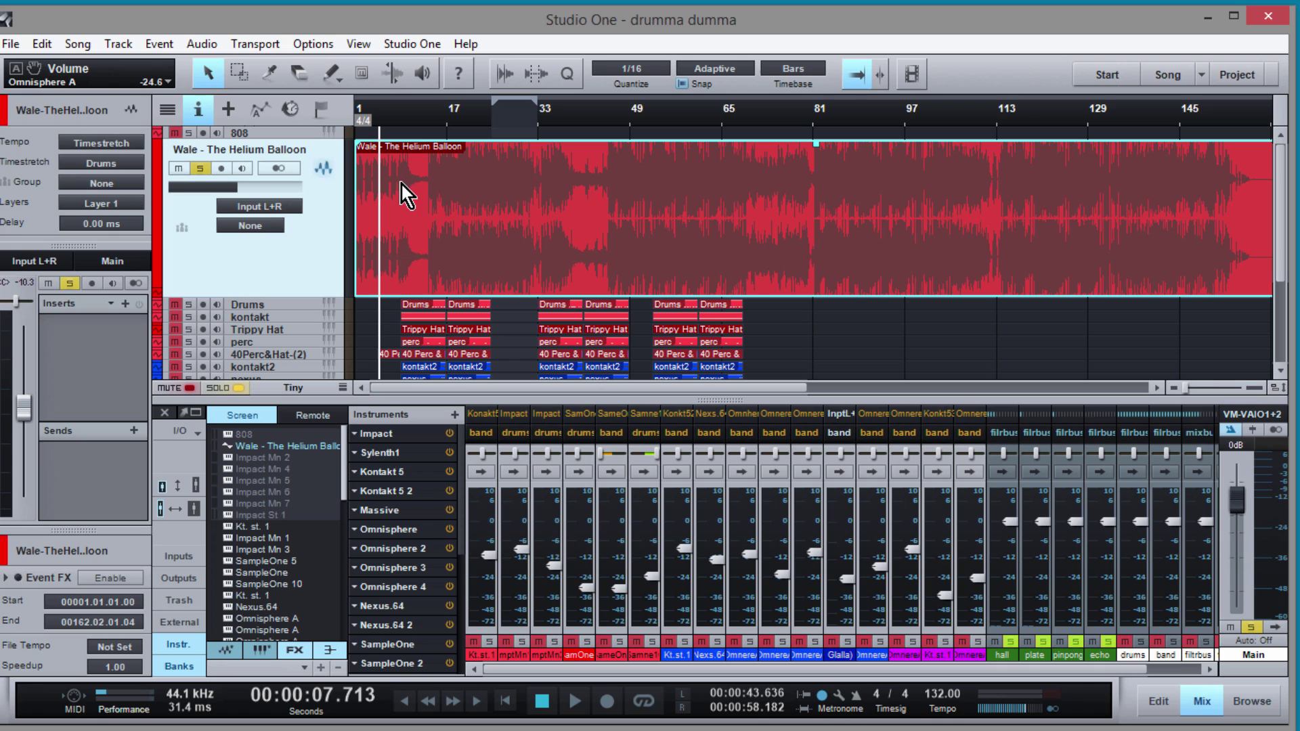
pyautogui.click(424, 119)
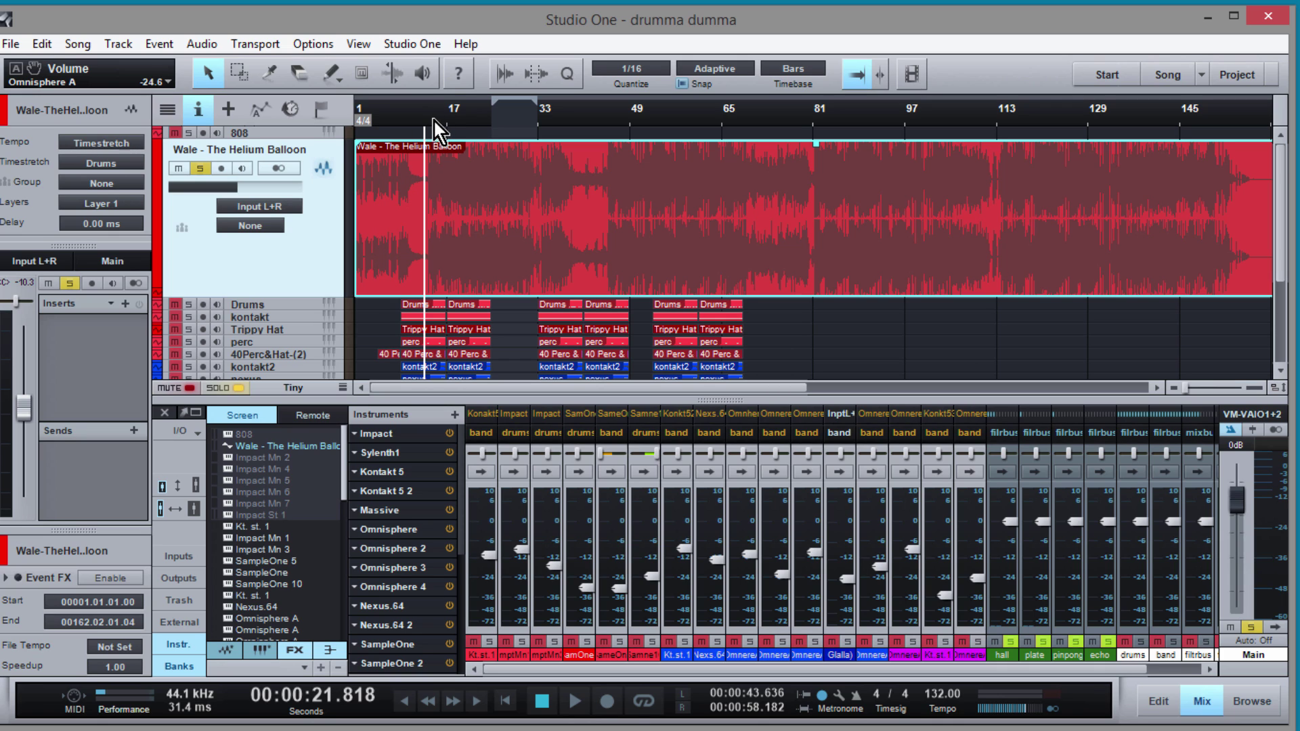
pyautogui.click(432, 119)
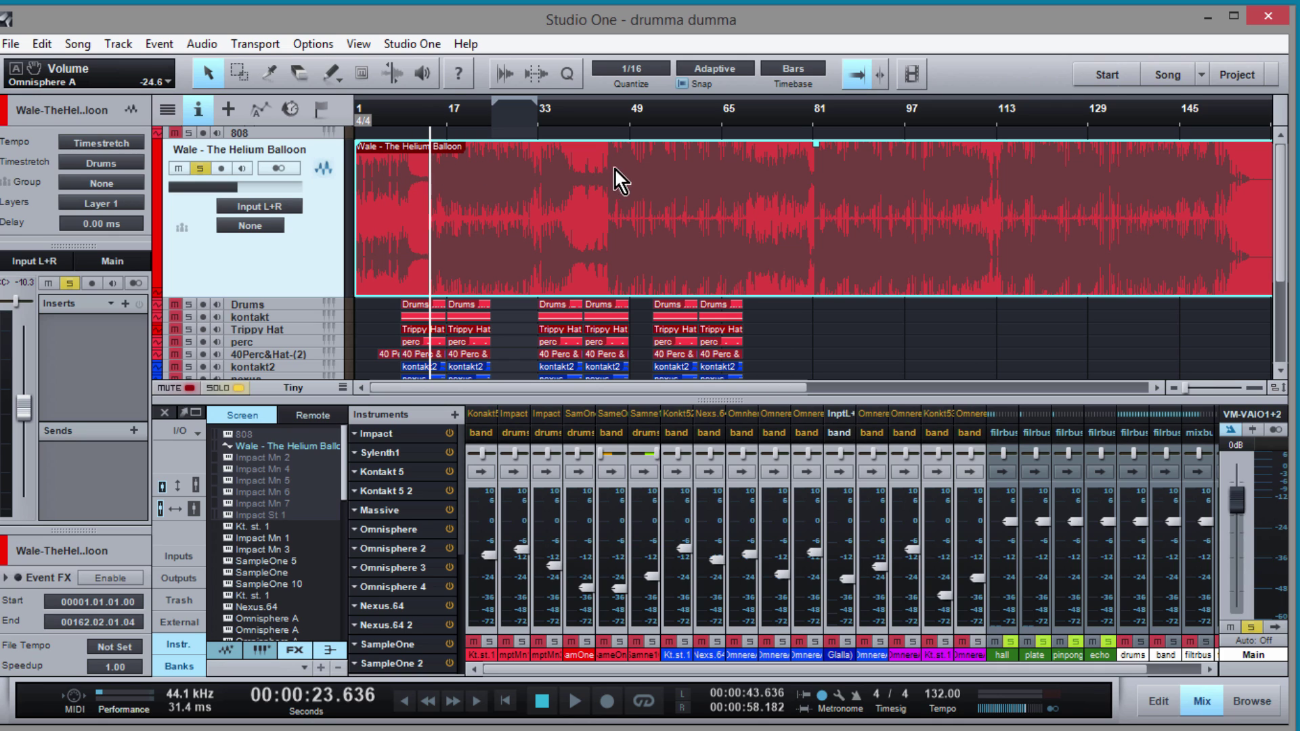
pyautogui.click(604, 114)
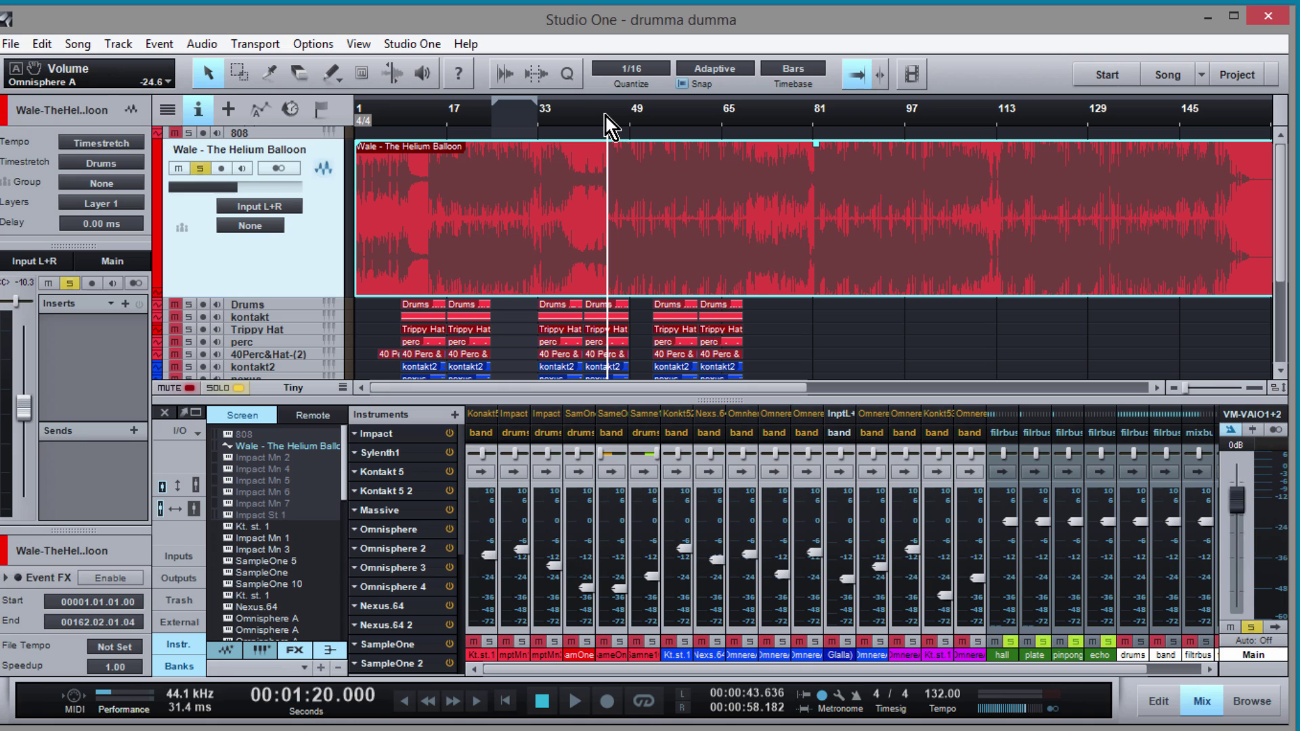
pyautogui.press('space')
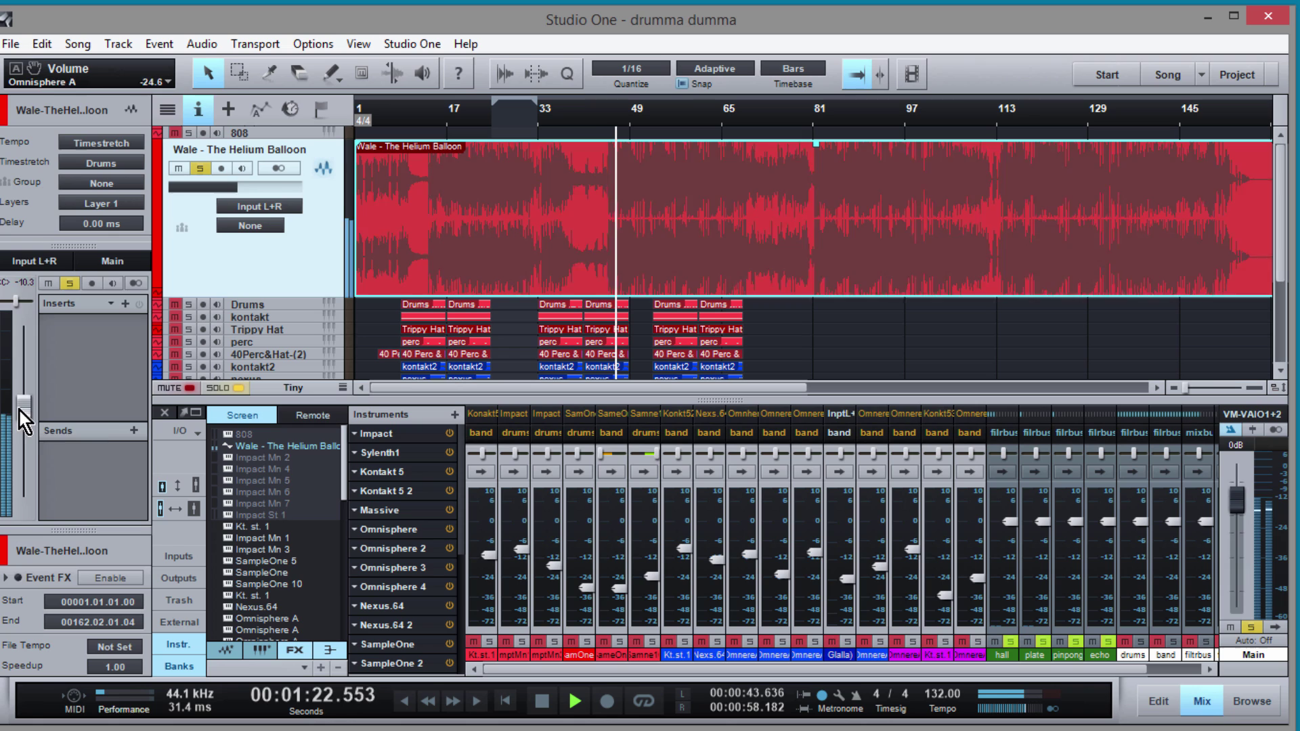
pyautogui.moveTo(19, 411); pyautogui.dragTo(22, 389)
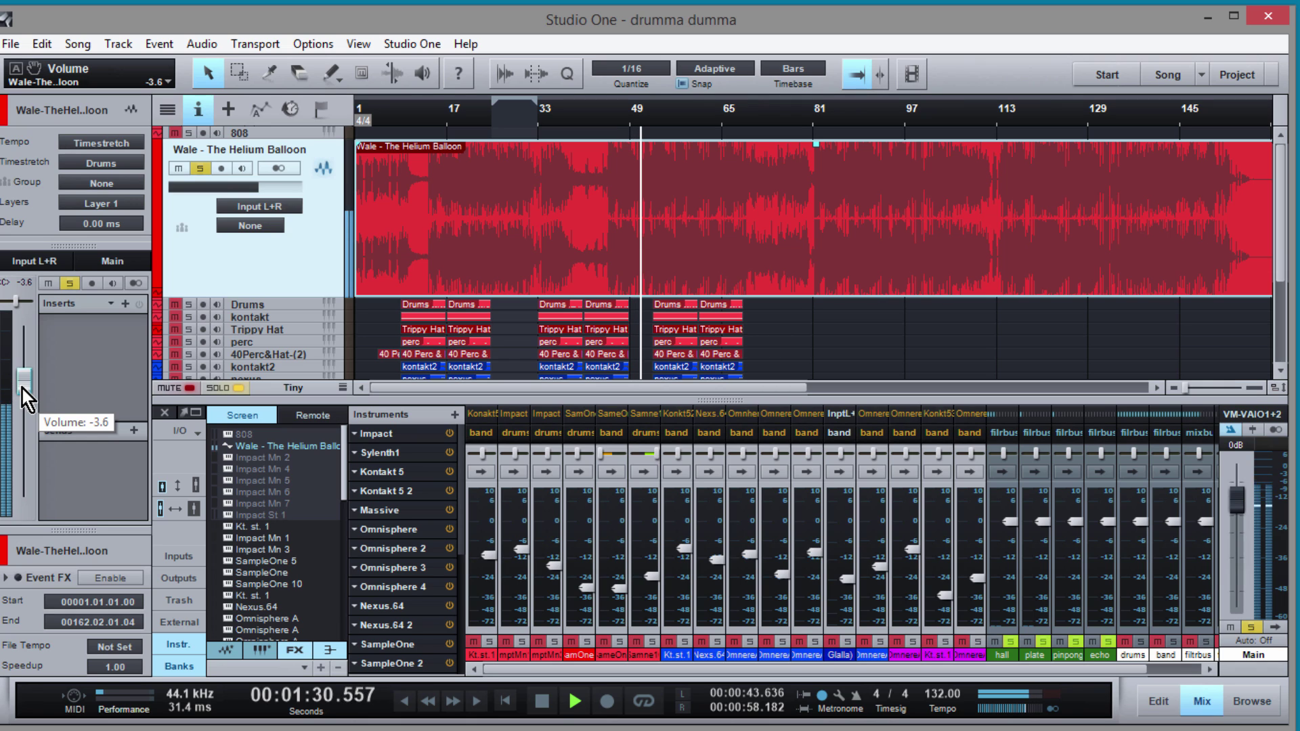
# Stop playback, trim the intro off the Helium Balloon clip and drag it to bar 1.
pyautogui.press('space')
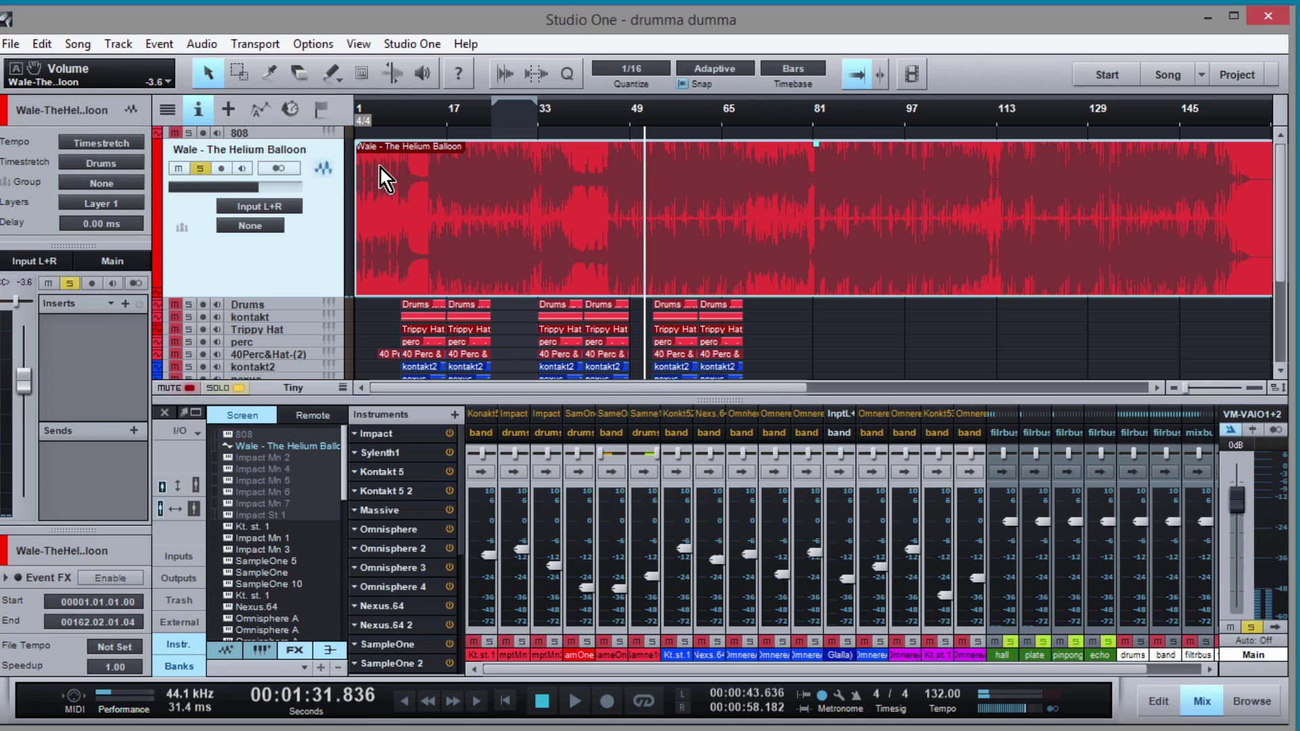
pyautogui.moveTo(357, 187)
pyautogui.mouseDown()
pyautogui.moveTo(597, 208)
pyautogui.moveTo(476, 217)
pyautogui.moveTo(363, 202)
pyautogui.mouseUp()
pyautogui.moveTo(390, 122); pyautogui.dragTo(312, 365)
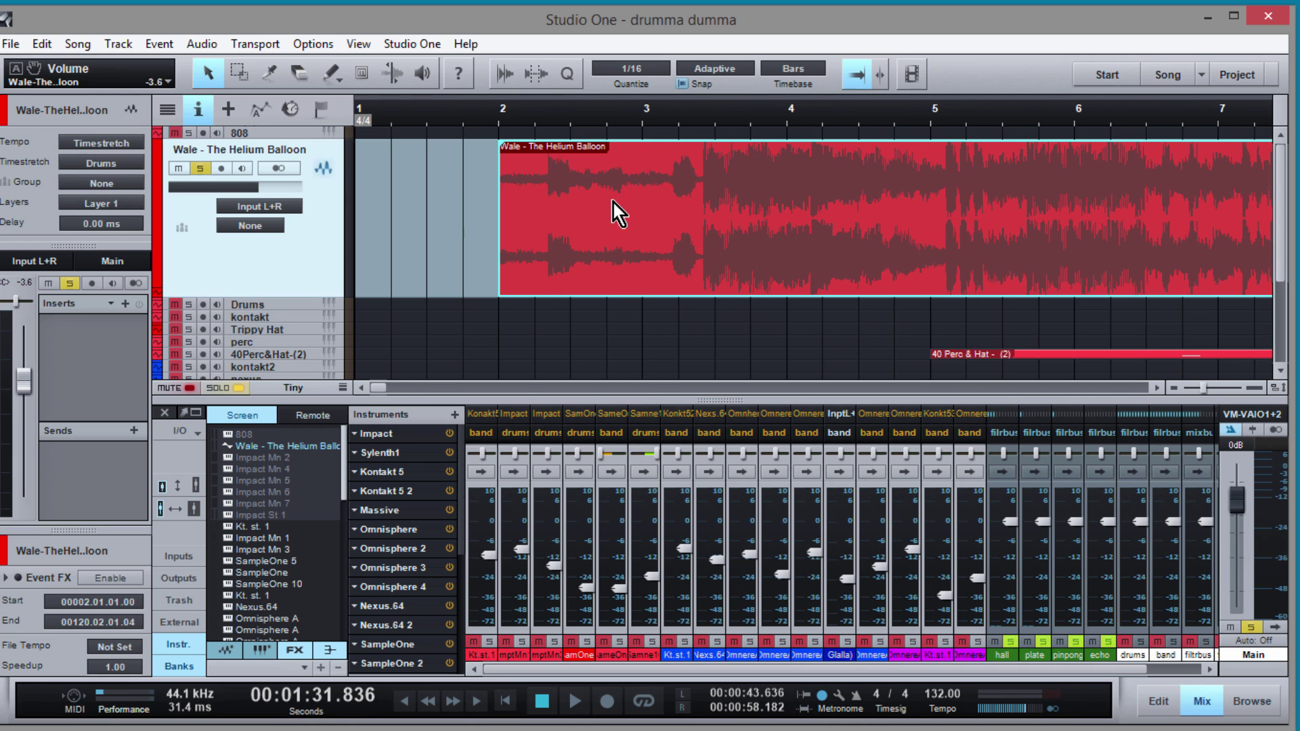
pyautogui.moveTo(613, 203); pyautogui.dragTo(400, 203)
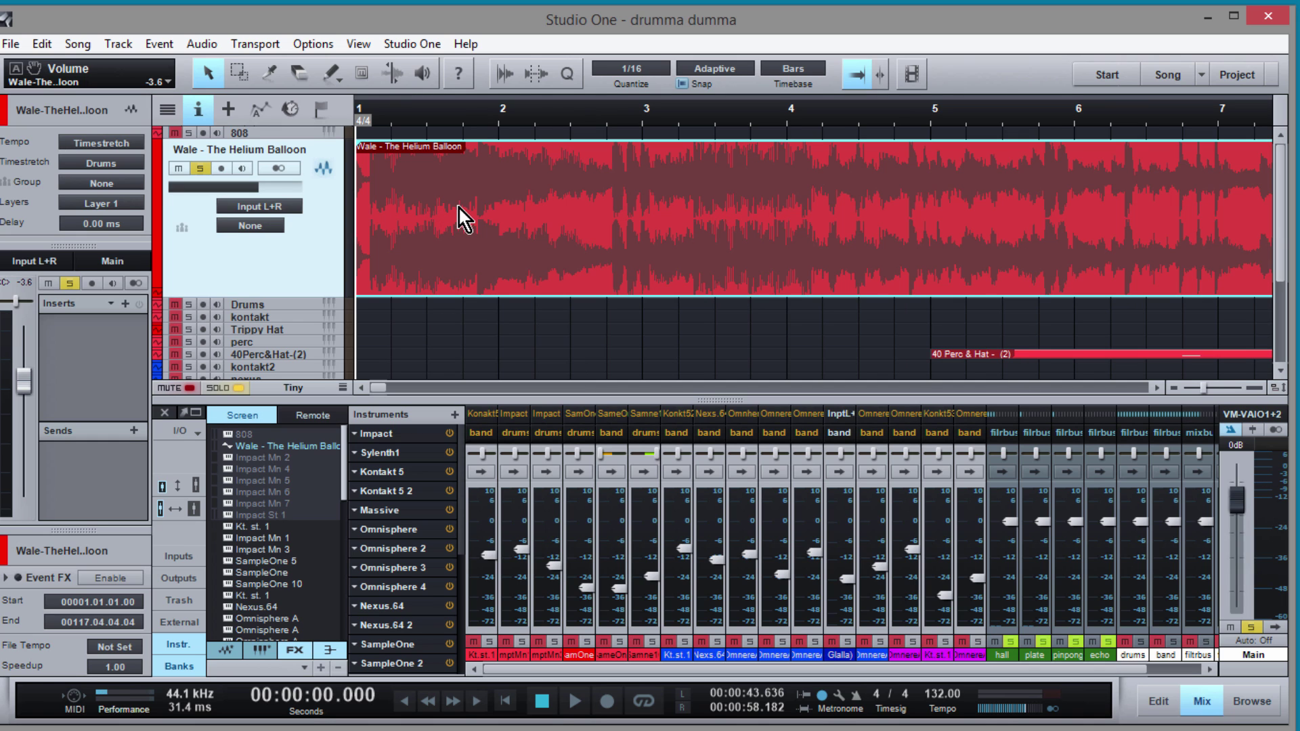
# Zoom in and trim the Helium Balloon clip's start toward the first beat, moving it back to bar 1.
pyautogui.press('space')
pyautogui.press('space')
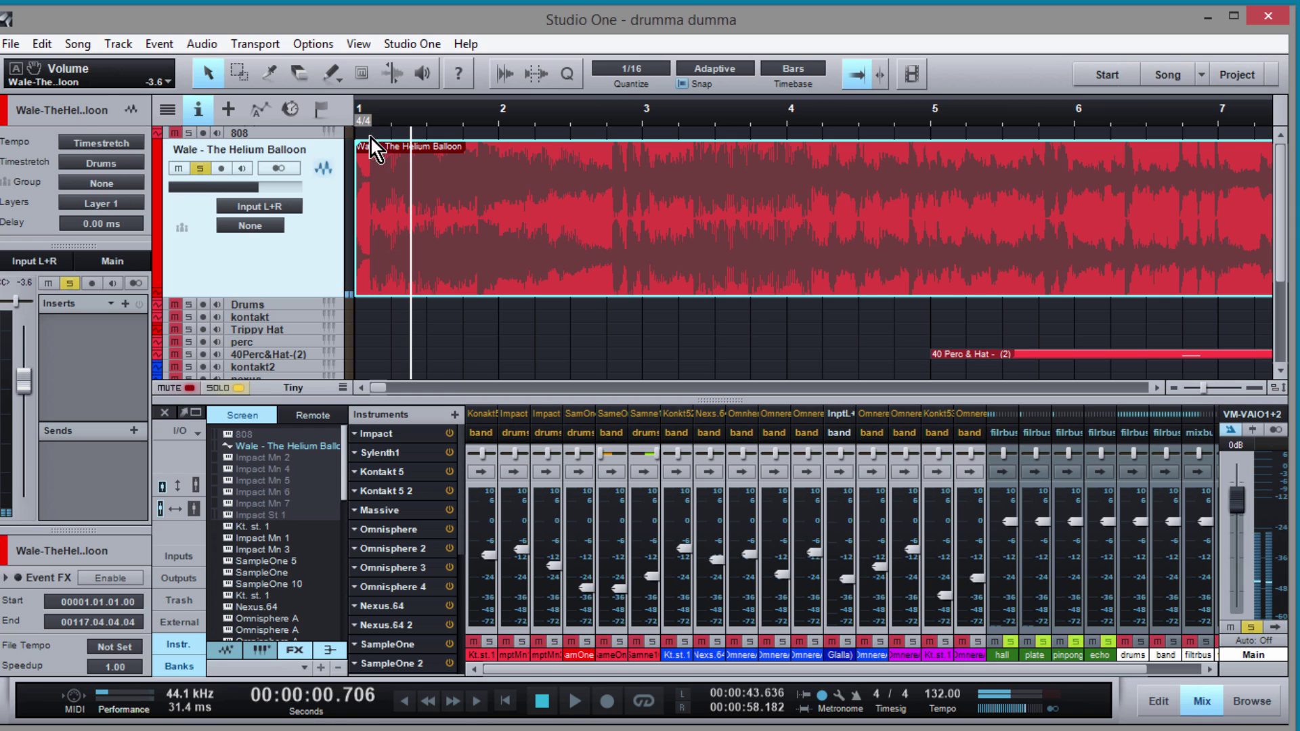
pyautogui.press('e')
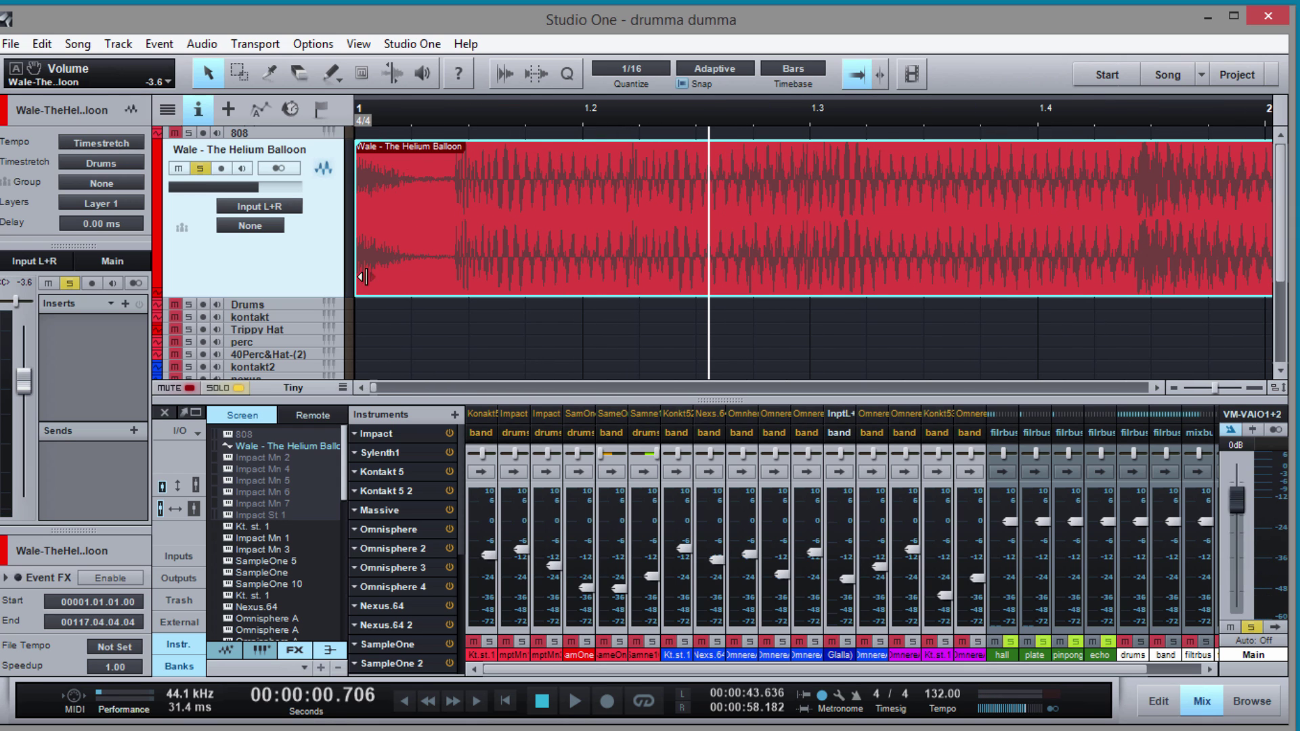
pyautogui.moveTo(352, 205); pyautogui.dragTo(413, 207)
pyautogui.moveTo(452, 132); pyautogui.dragTo(438, 169)
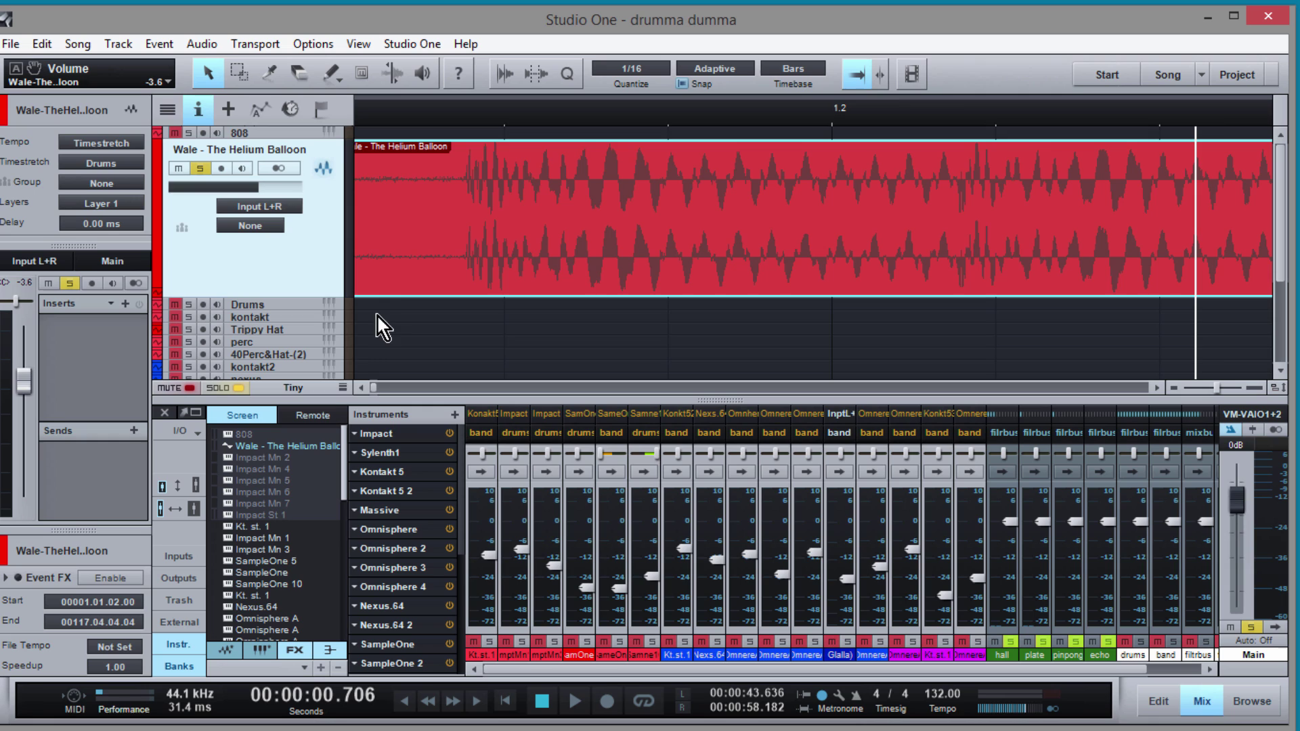
pyautogui.click(366, 389)
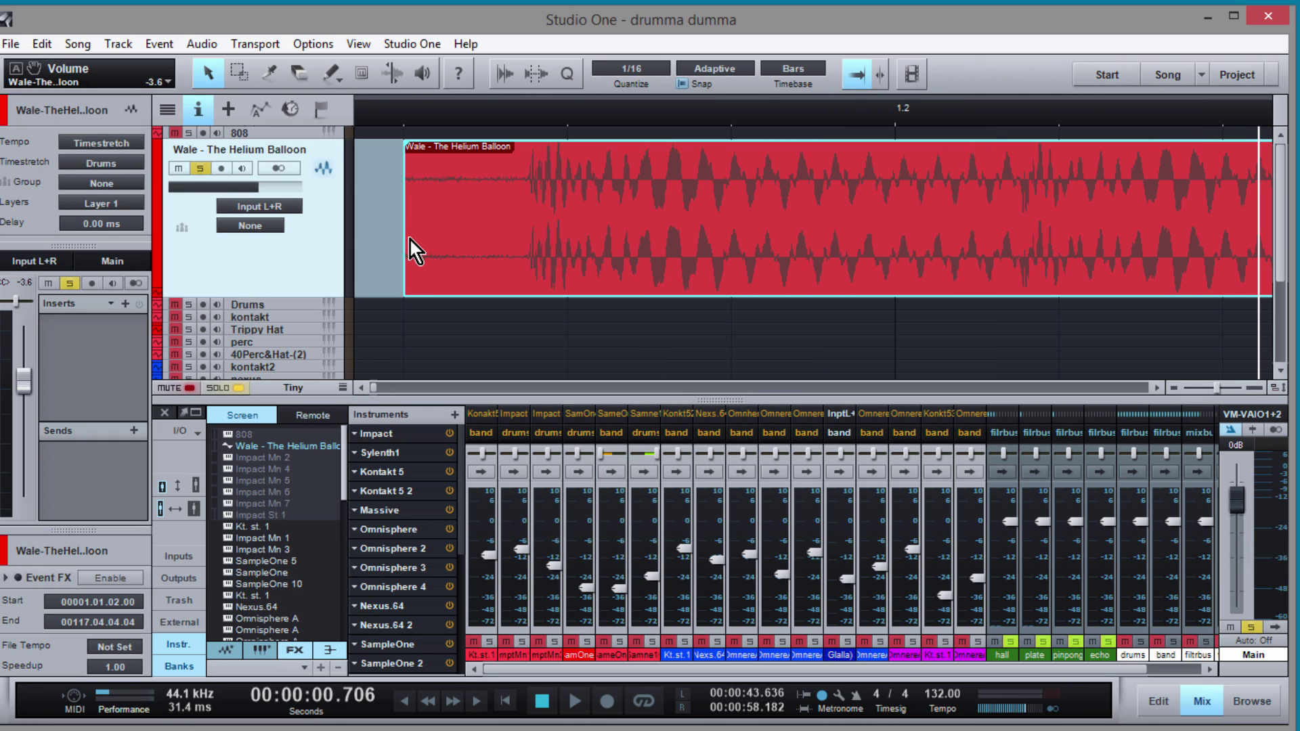
pyautogui.moveTo(406, 236); pyautogui.dragTo(374, 258)
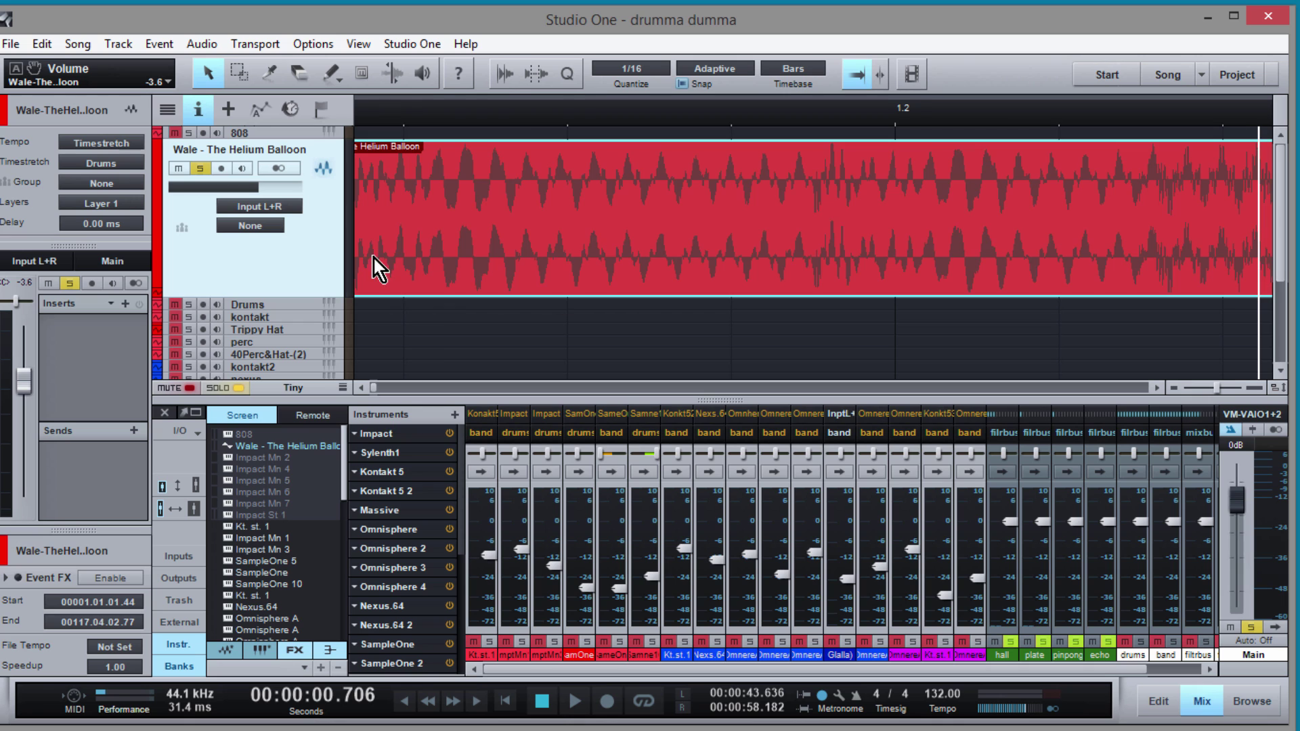
pyautogui.click(361, 387)
pyautogui.moveTo(428, 179); pyautogui.dragTo(359, 226)
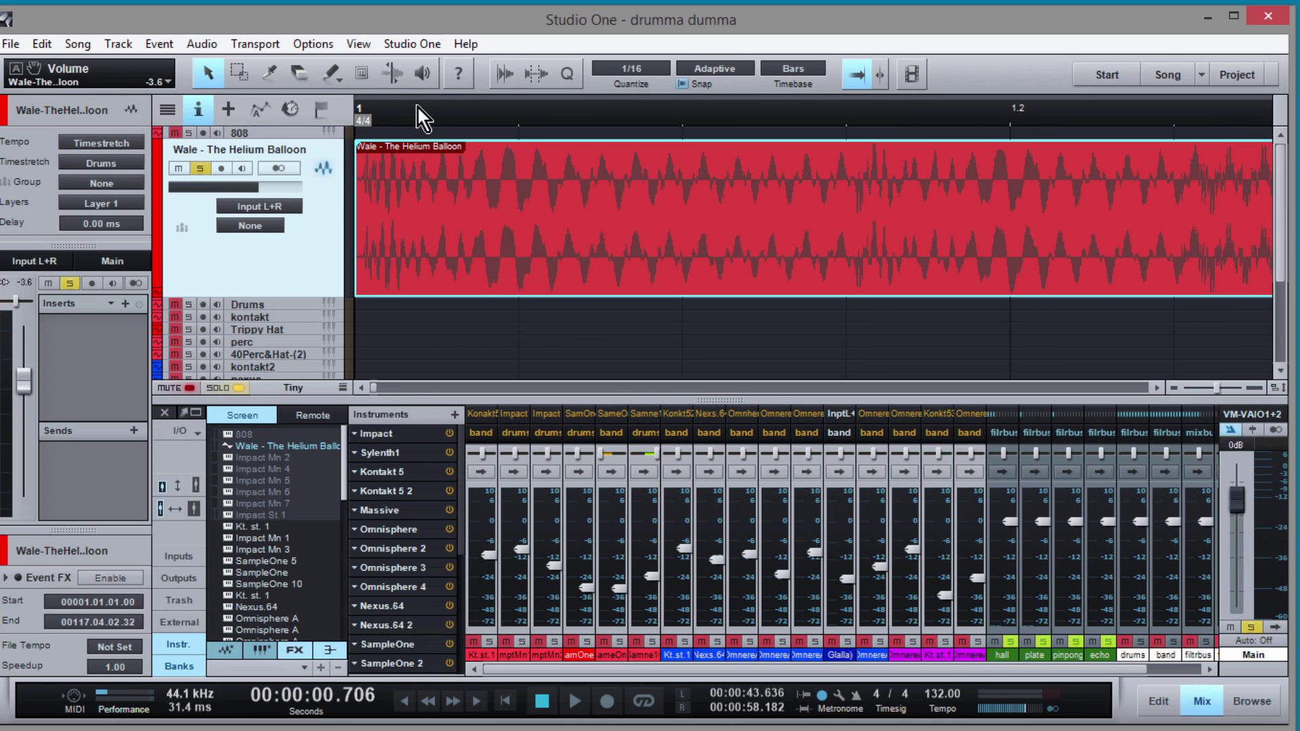
# Fine-tune the trim onto the first transient so the clip starts exactly at 1.01.01.00.
pyautogui.moveTo(405, 120); pyautogui.dragTo(430, 174)
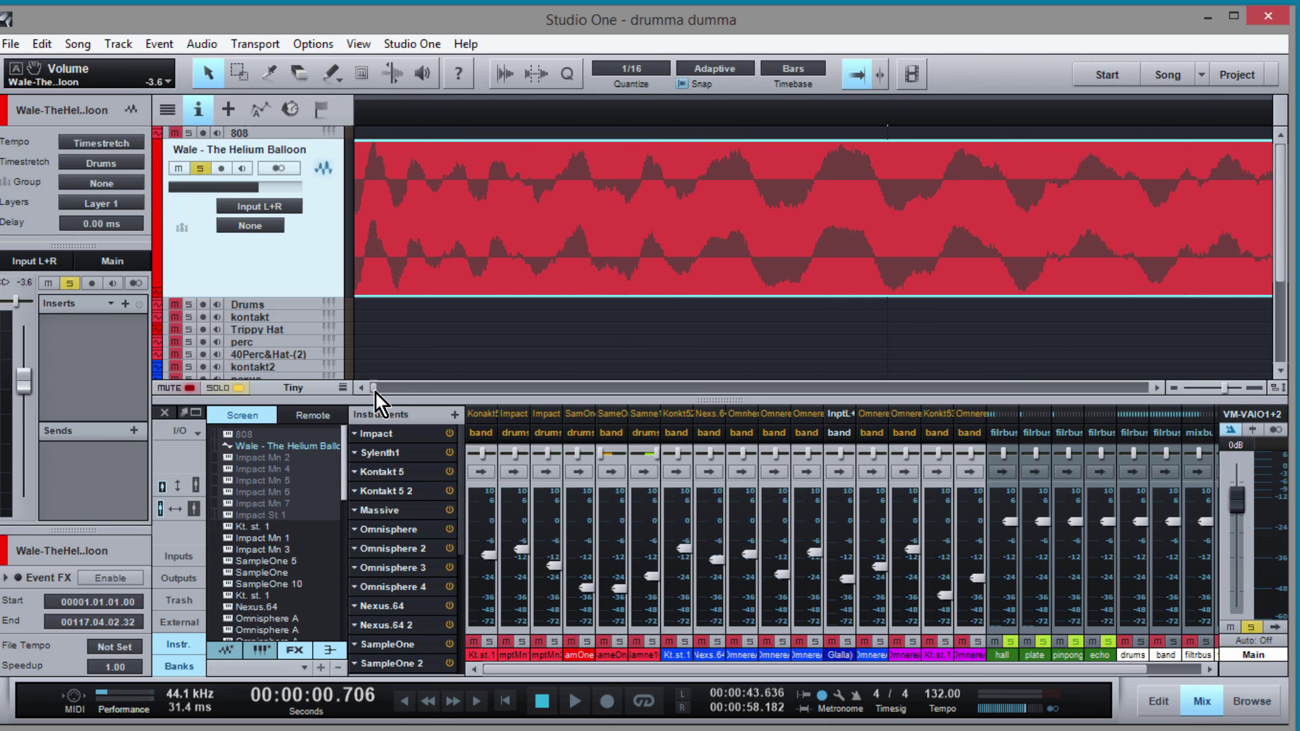
pyautogui.moveTo(357, 233); pyautogui.dragTo(384, 251)
pyautogui.moveTo(396, 112); pyautogui.dragTo(395, 204)
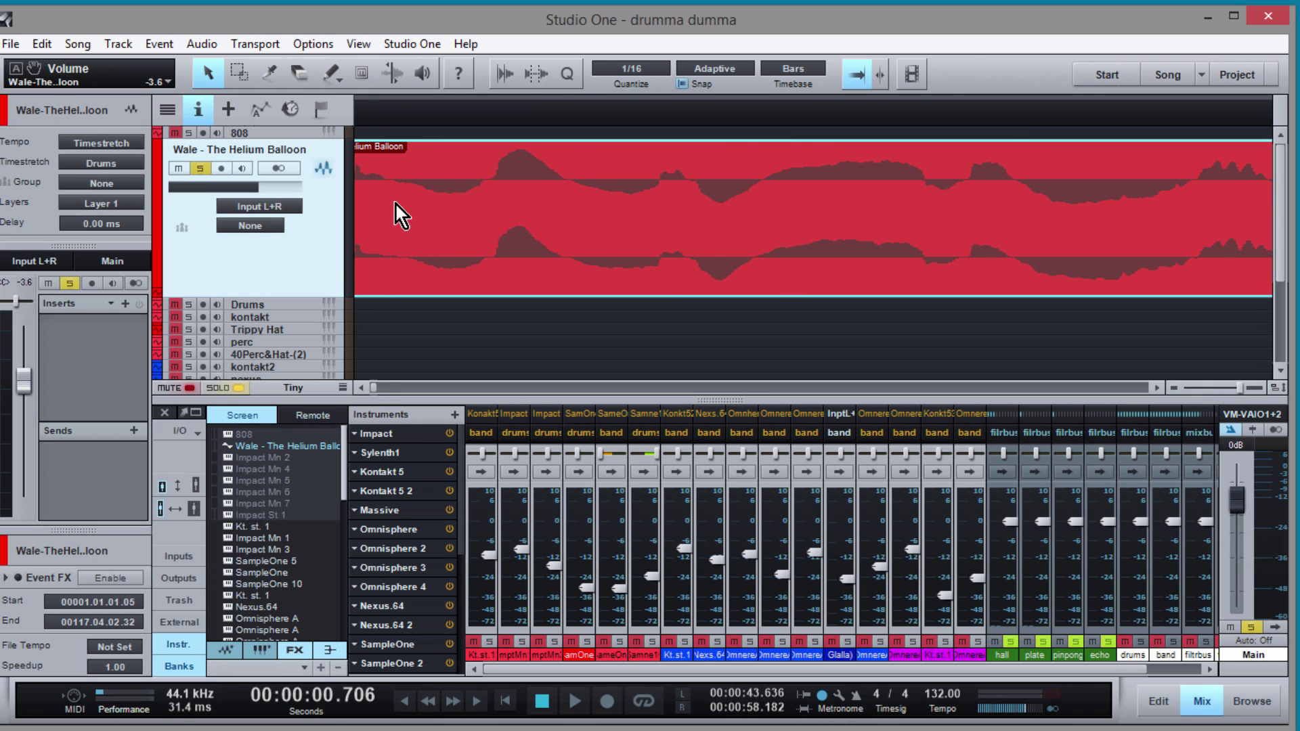
pyautogui.click(362, 387)
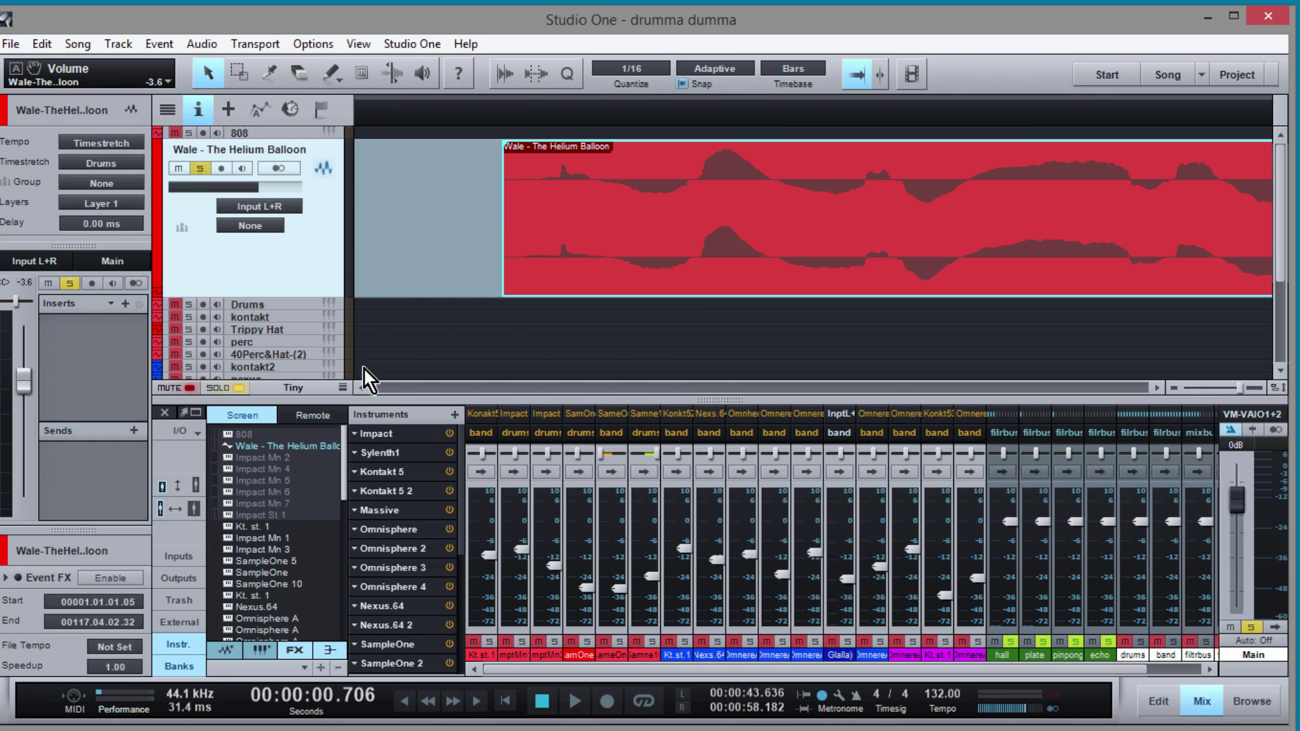
pyautogui.moveTo(505, 224)
pyautogui.mouseDown()
pyautogui.moveTo(597, 228)
pyautogui.moveTo(484, 224)
pyautogui.mouseUp()
pyautogui.moveTo(585, 226); pyautogui.dragTo(487, 111)
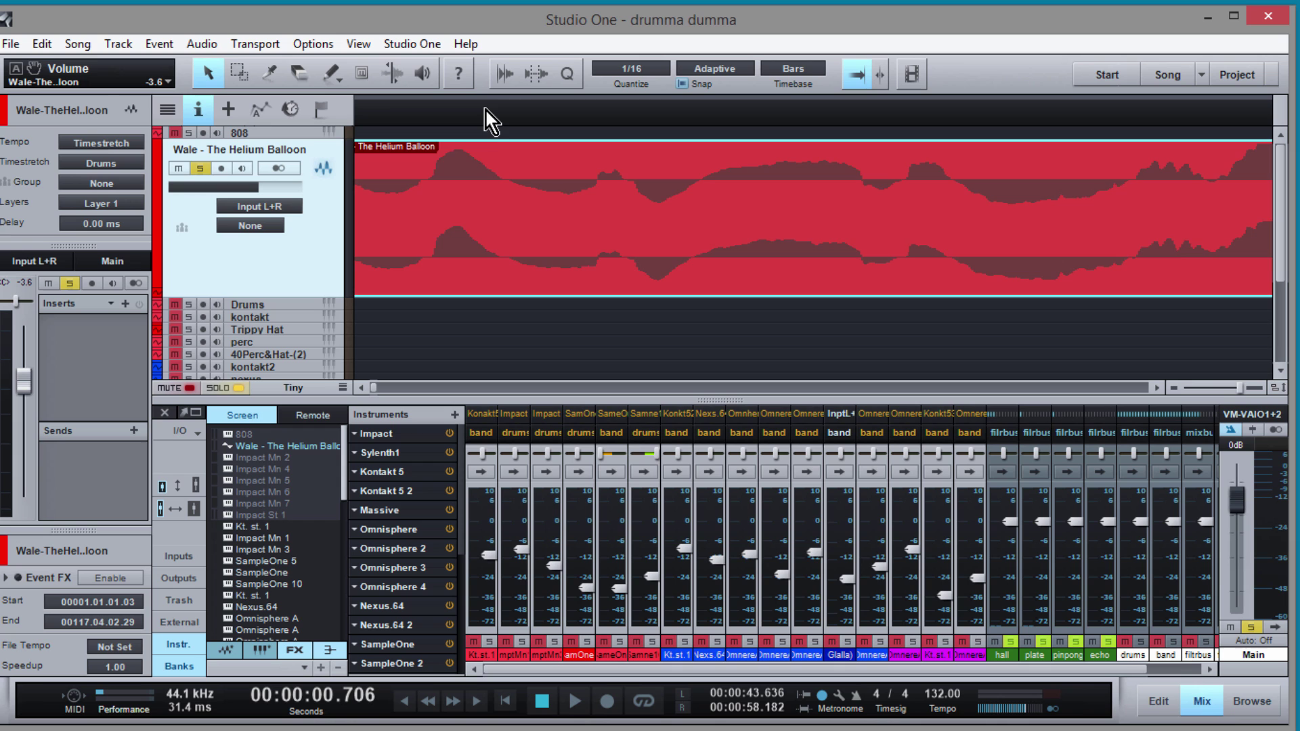
pyautogui.press('w')
pyautogui.press('w')
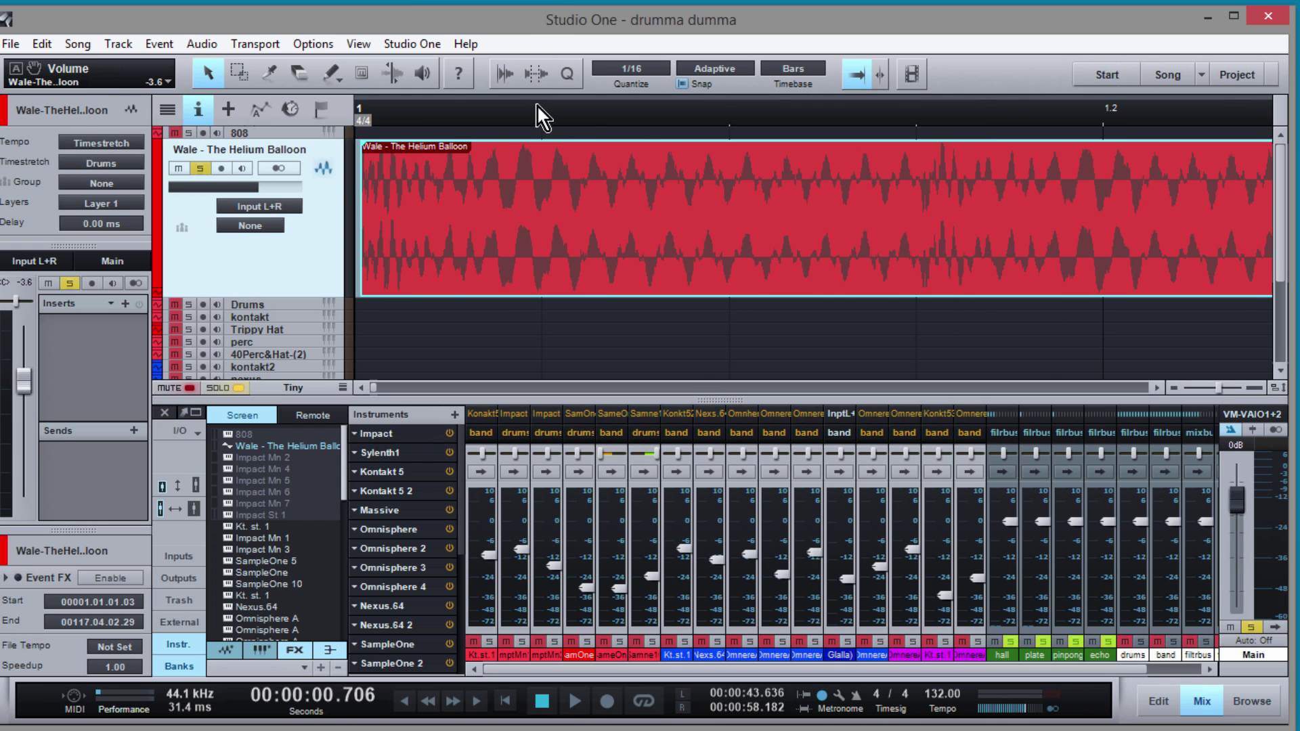
pyautogui.press('w')
pyautogui.press('w')
pyautogui.press('w')
pyautogui.moveTo(544, 226); pyautogui.dragTo(542, 226)
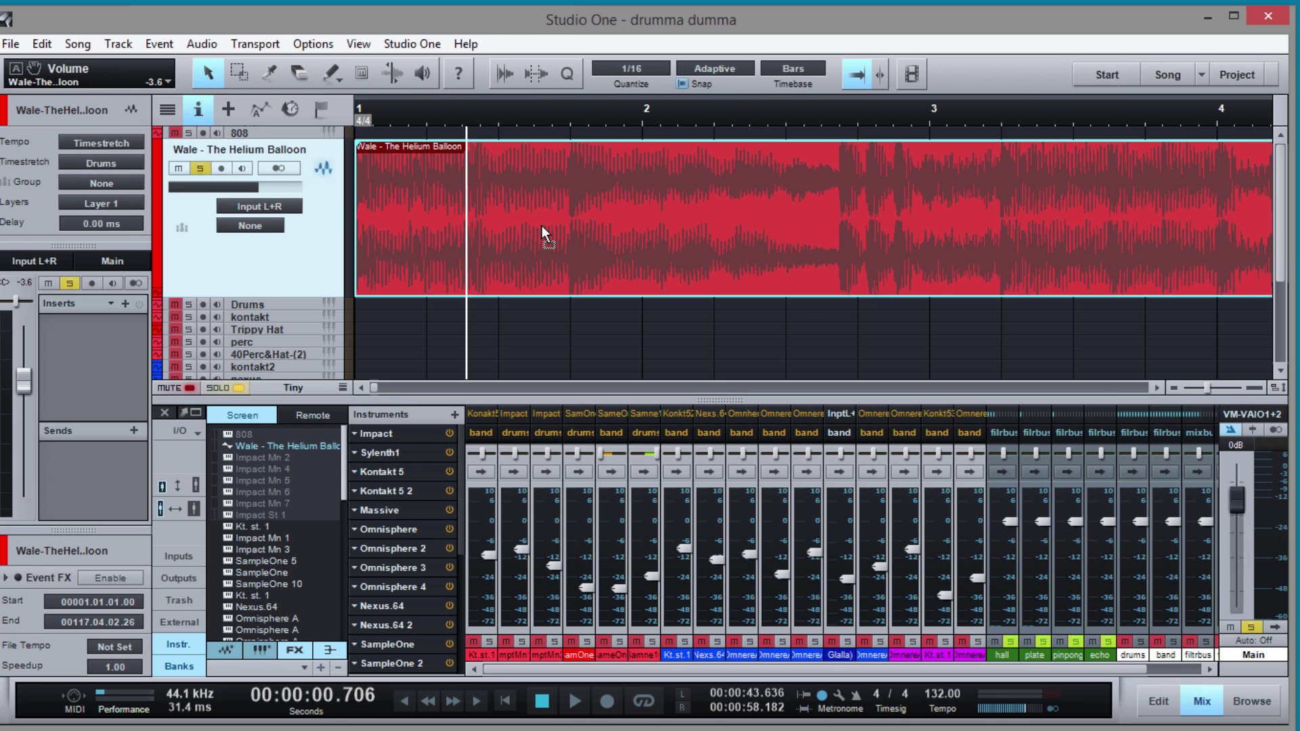
pyautogui.press('Home')
pyautogui.press('space')
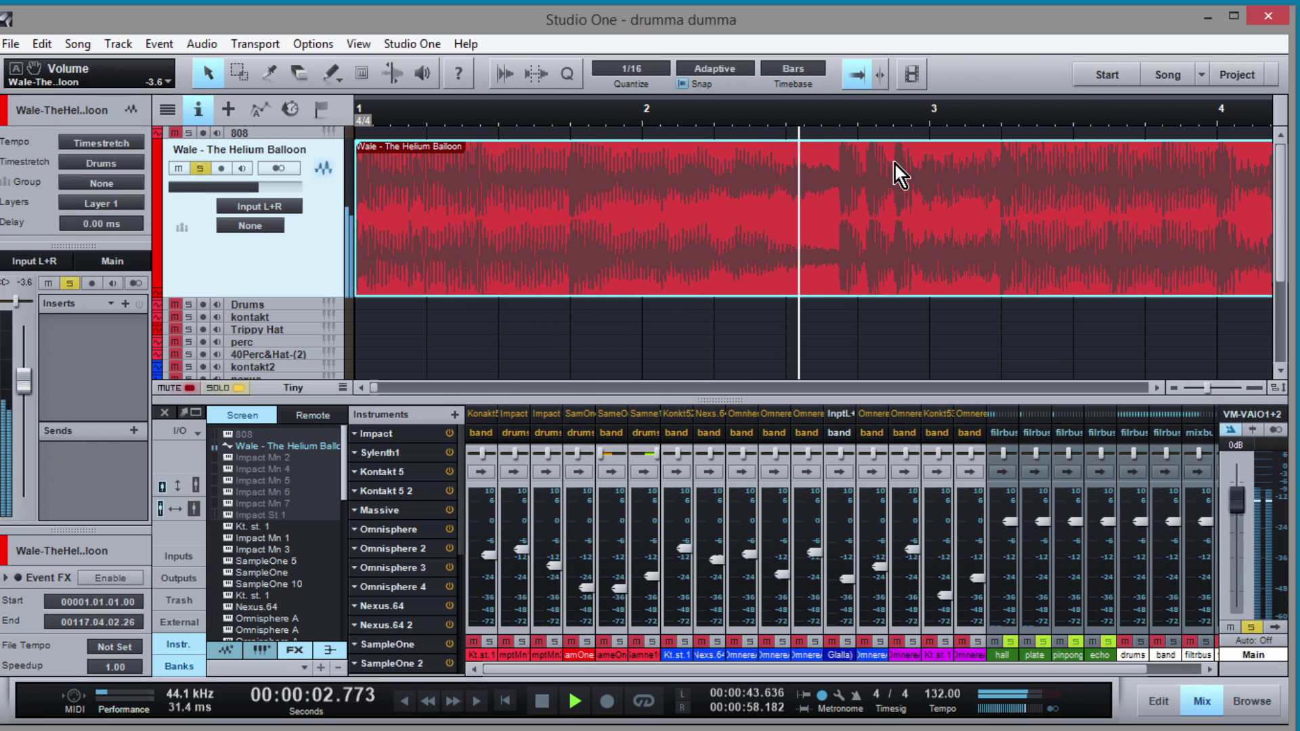
pyautogui.press('space')
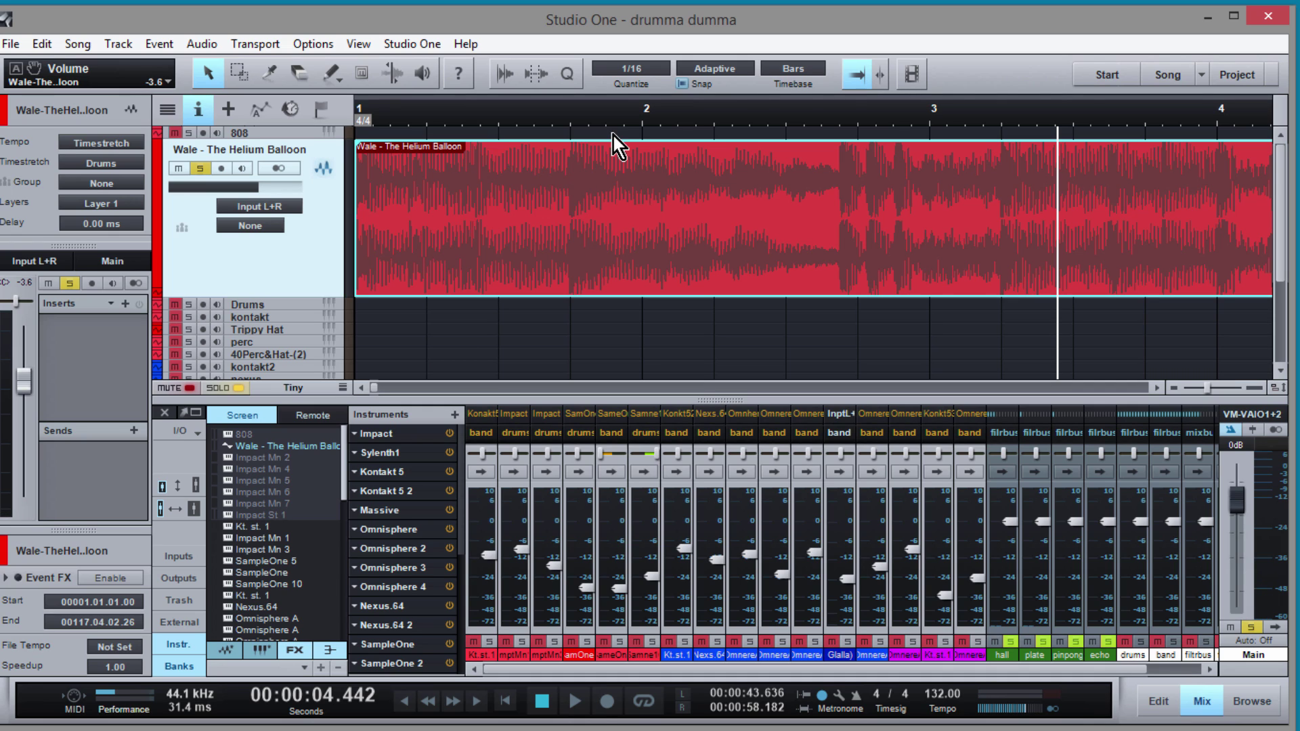
pyautogui.press('Home')
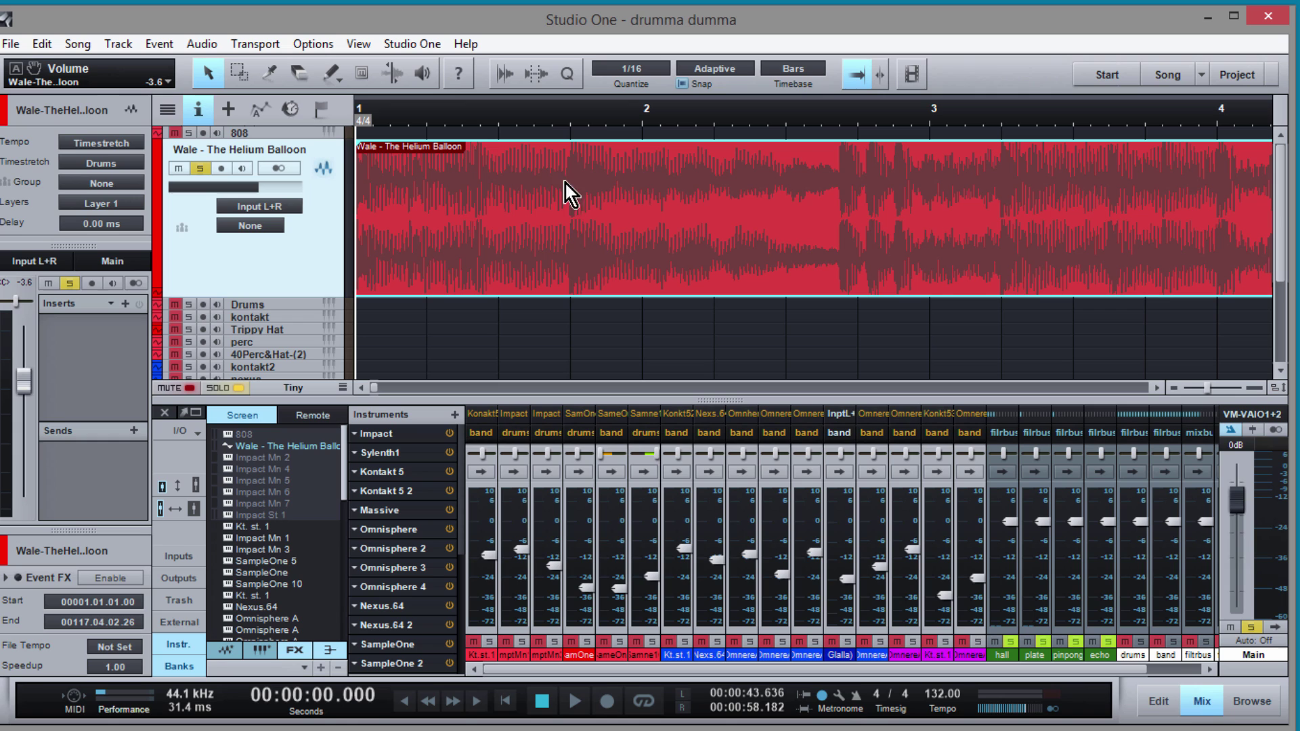
pyautogui.press('space')
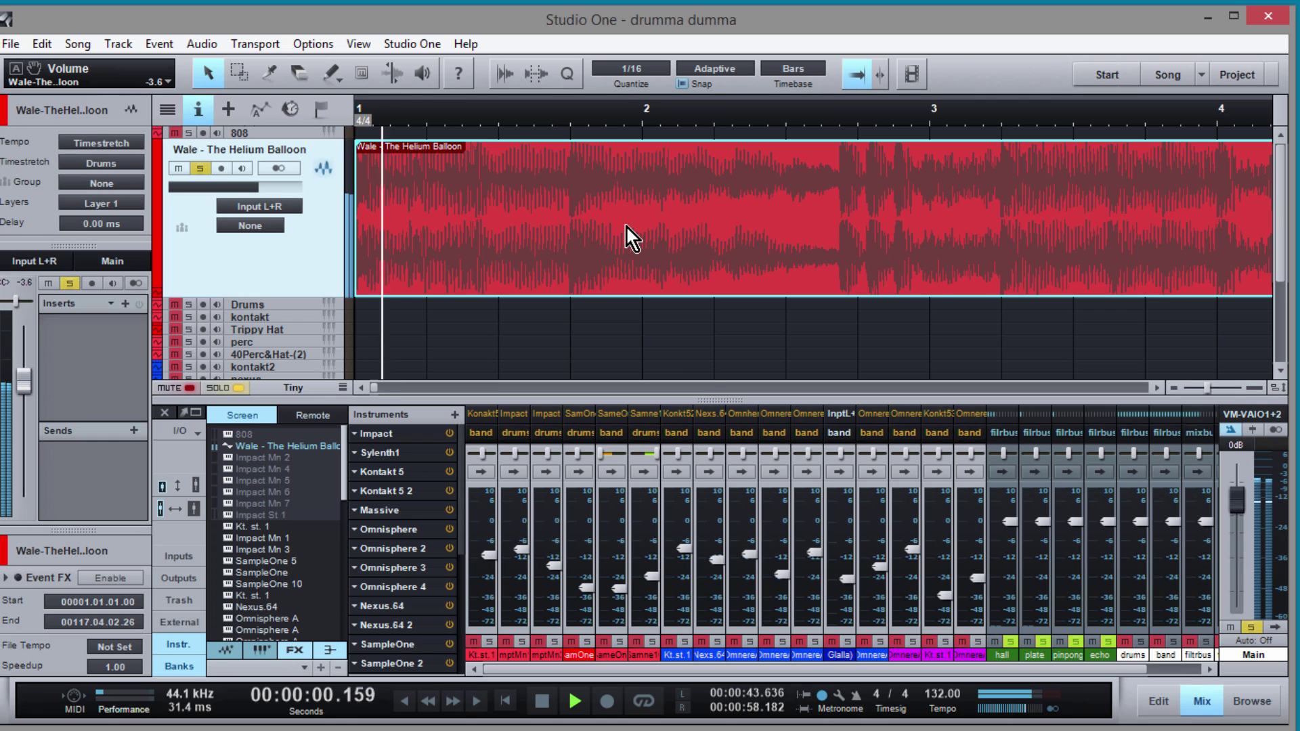
pyautogui.press('space')
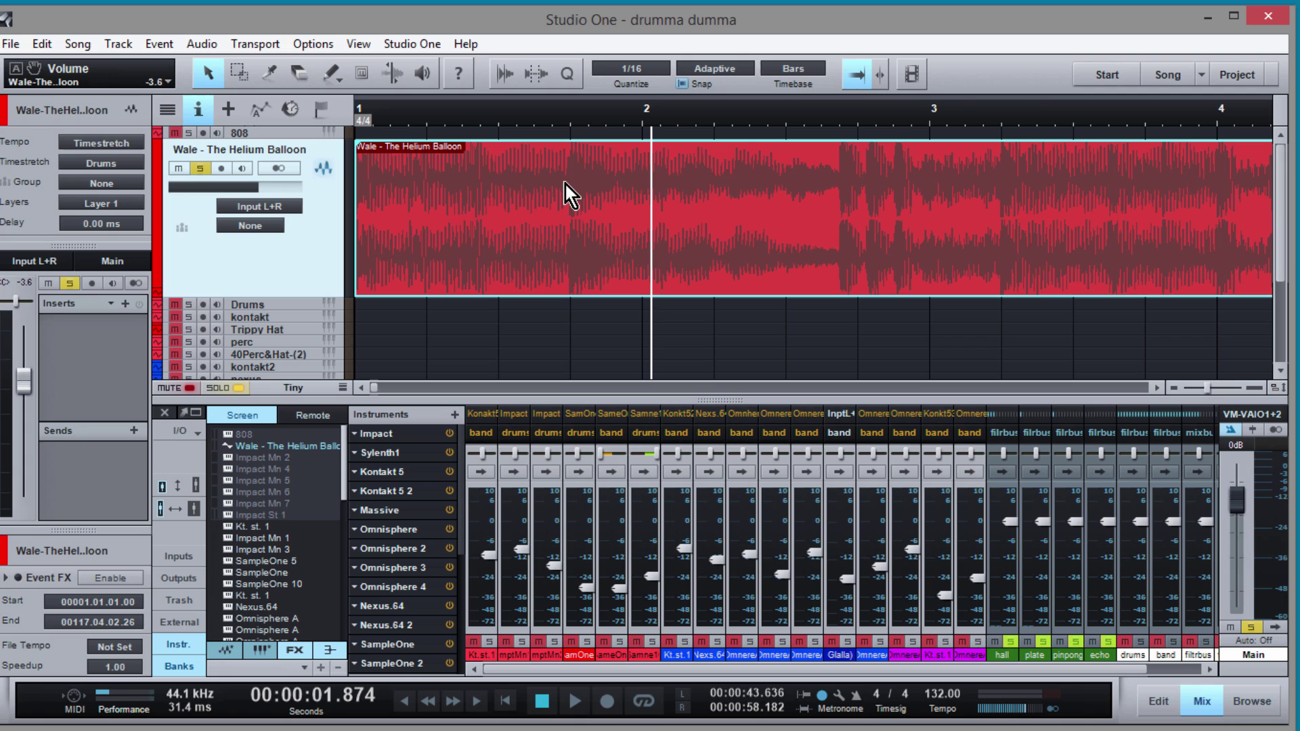
pyautogui.click(496, 121)
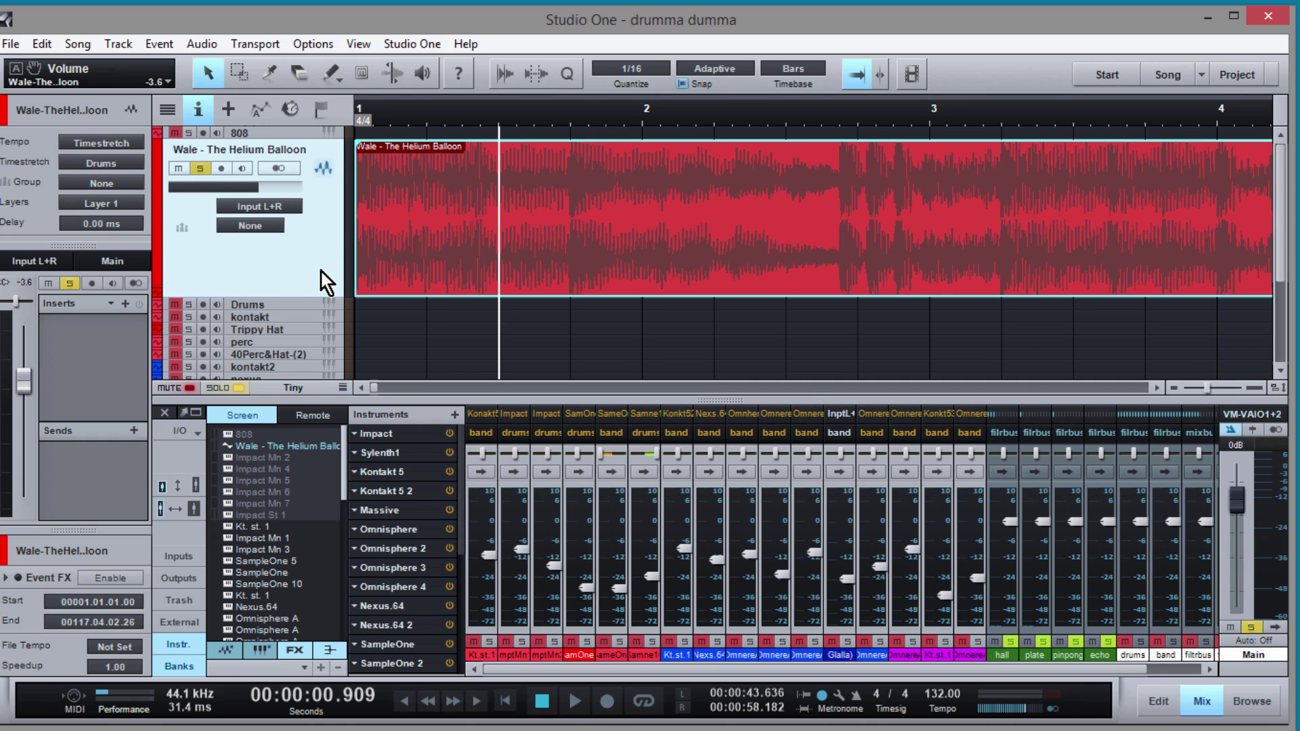
pyautogui.press('F4')
pyautogui.press('F4')
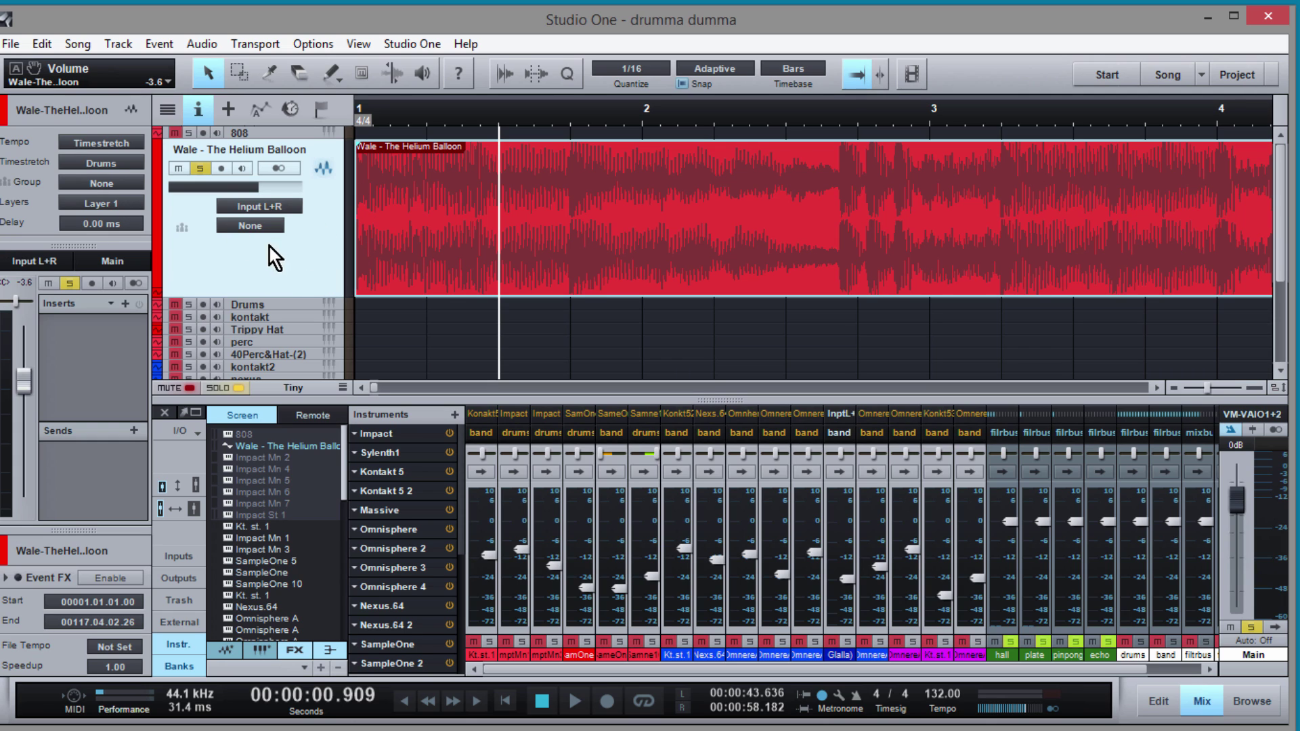
# Set the Helium Balloon track's Tempo mode to Timestretch with the Drums – élastique Pro Transient algorithm.
pyautogui.click(88, 141)
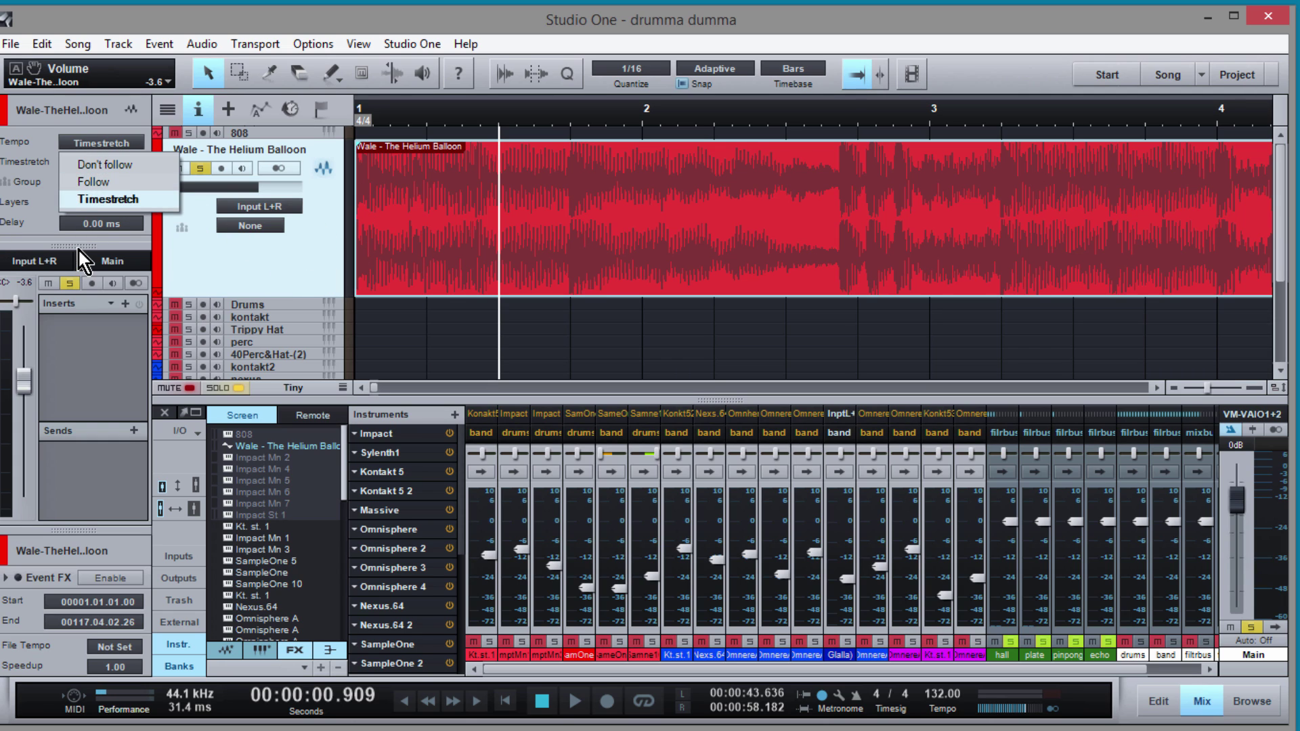
pyautogui.click(79, 246)
pyautogui.moveTo(75, 247); pyautogui.dragTo(95, 126)
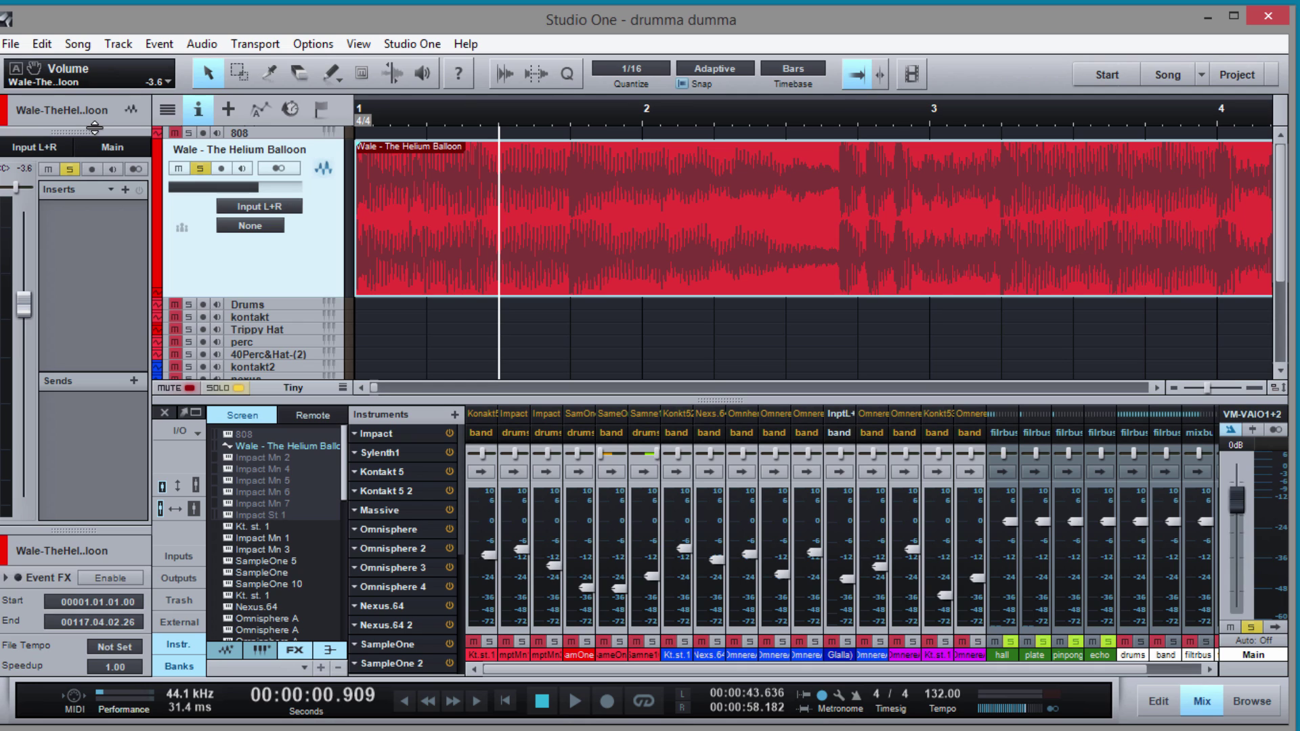
pyautogui.moveTo(95, 127); pyautogui.dragTo(110, 343)
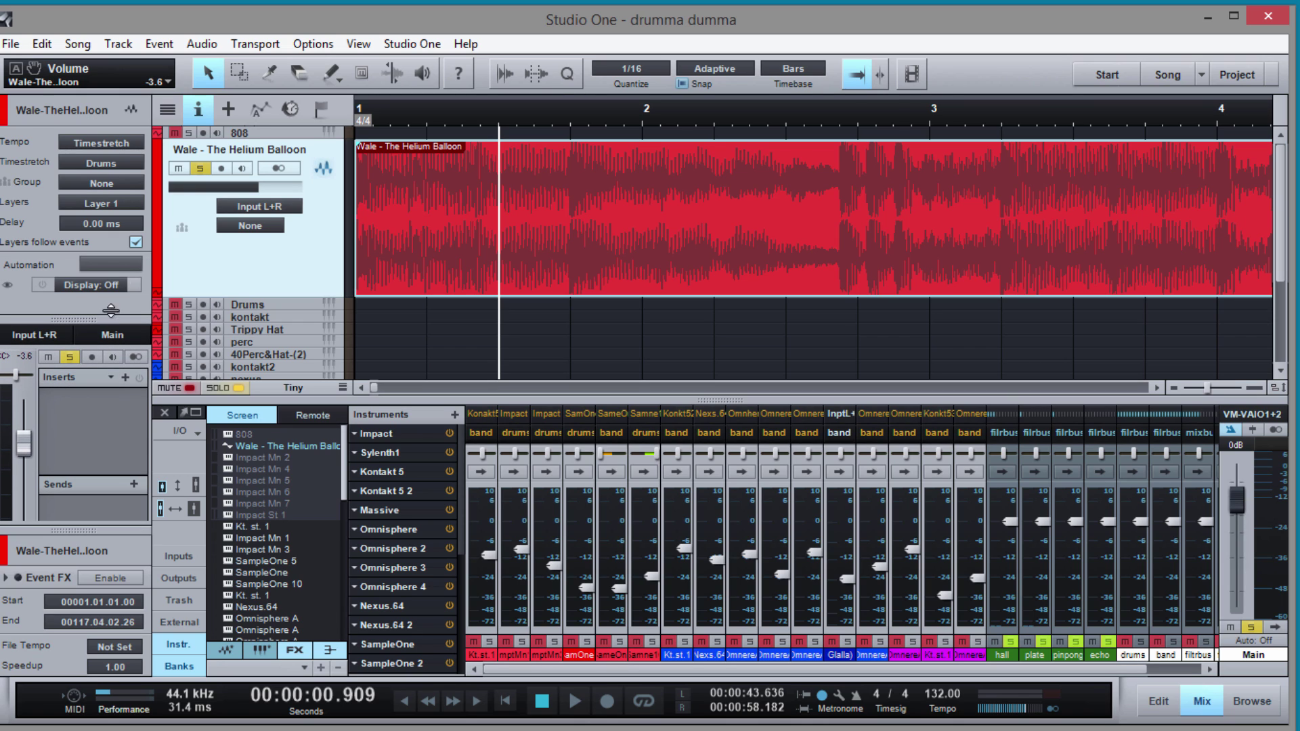
pyautogui.click(120, 142)
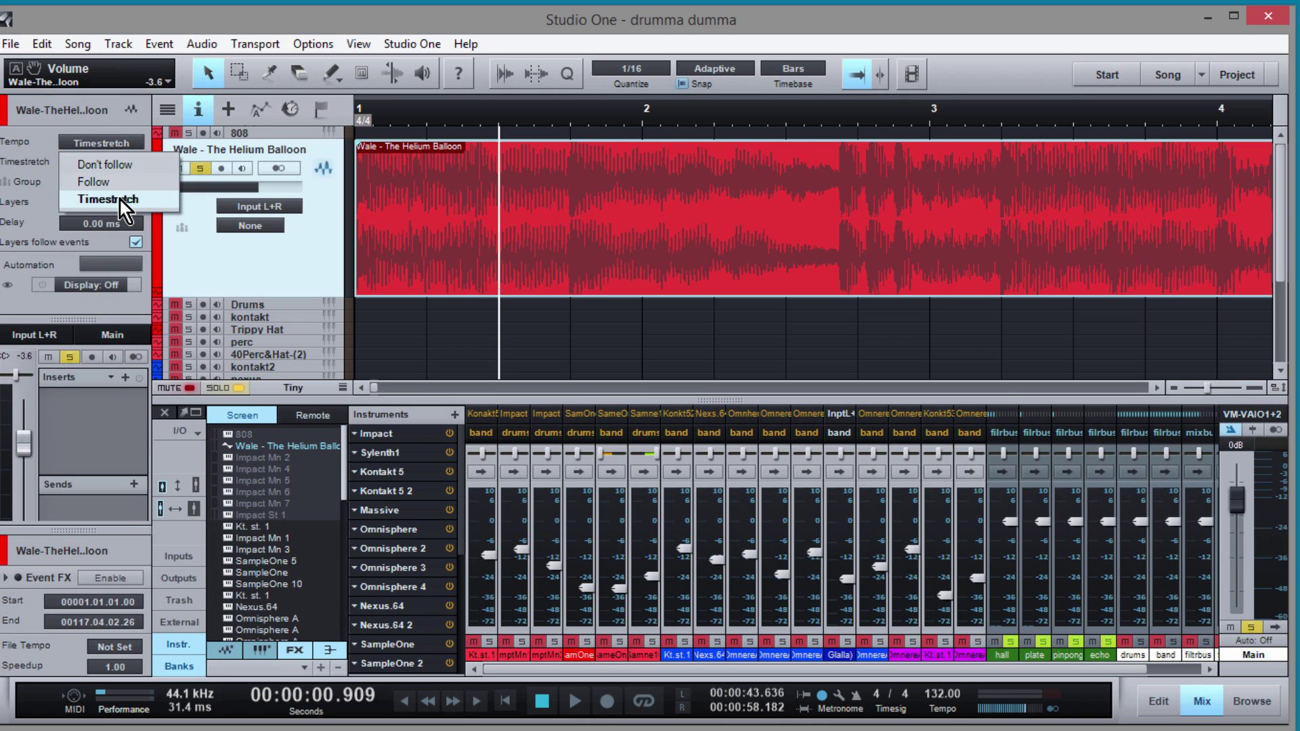
pyautogui.click(119, 199)
pyautogui.click(120, 164)
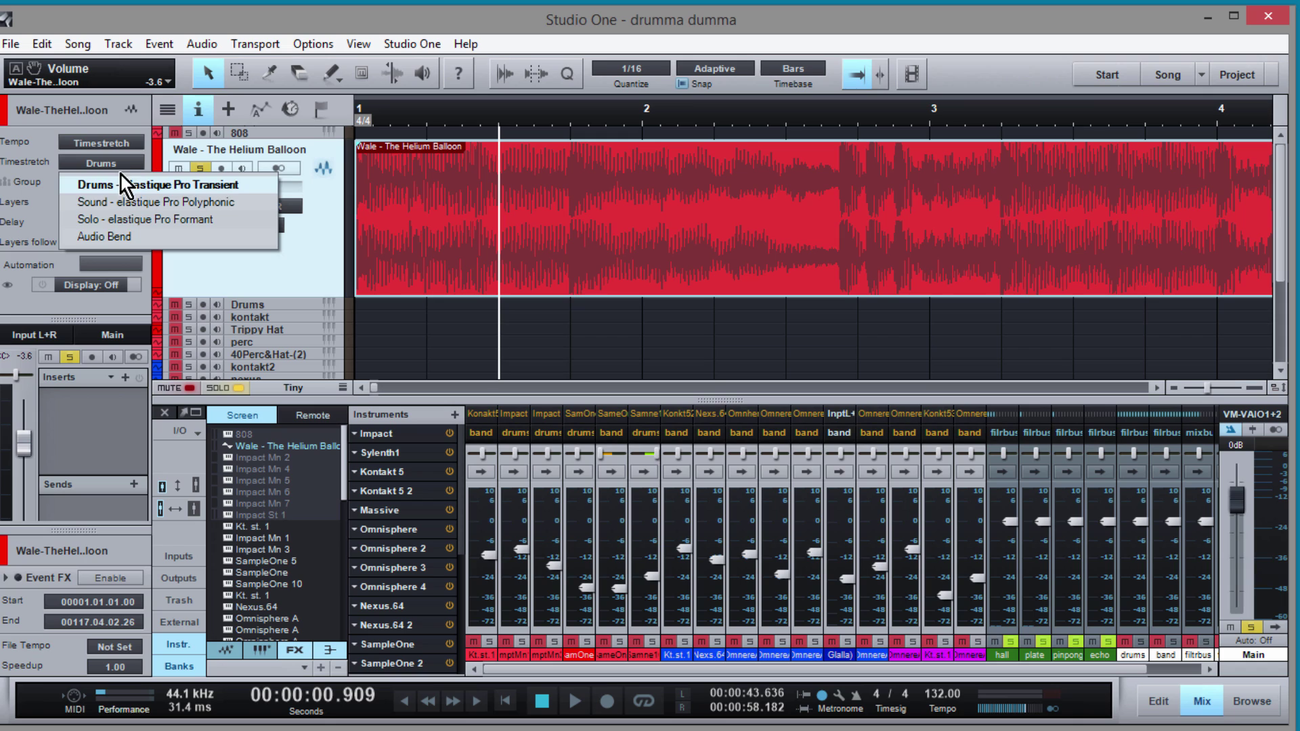
pyautogui.click(119, 161)
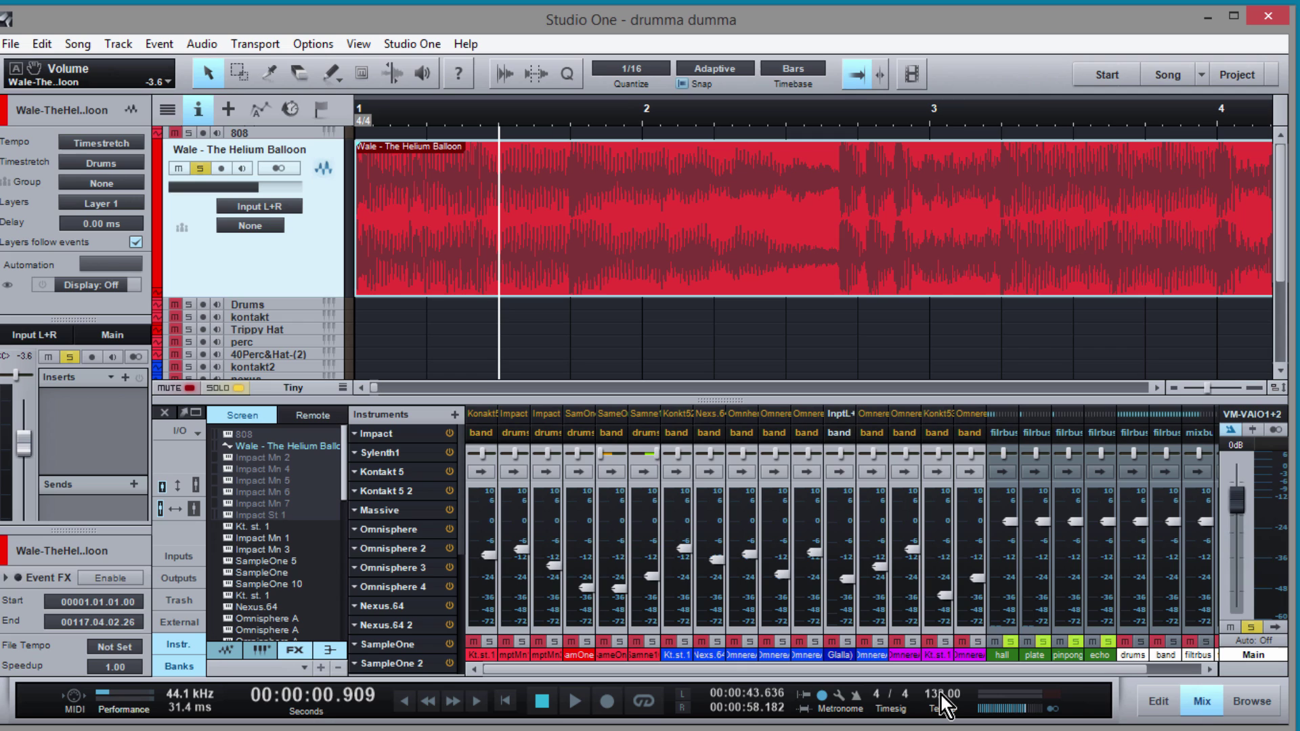
# Lower the Transport tempo from 130 to 88.00 BPM, zooming near bar 1 to check beat alignment.
pyautogui.scroll(-3, 942, 695)
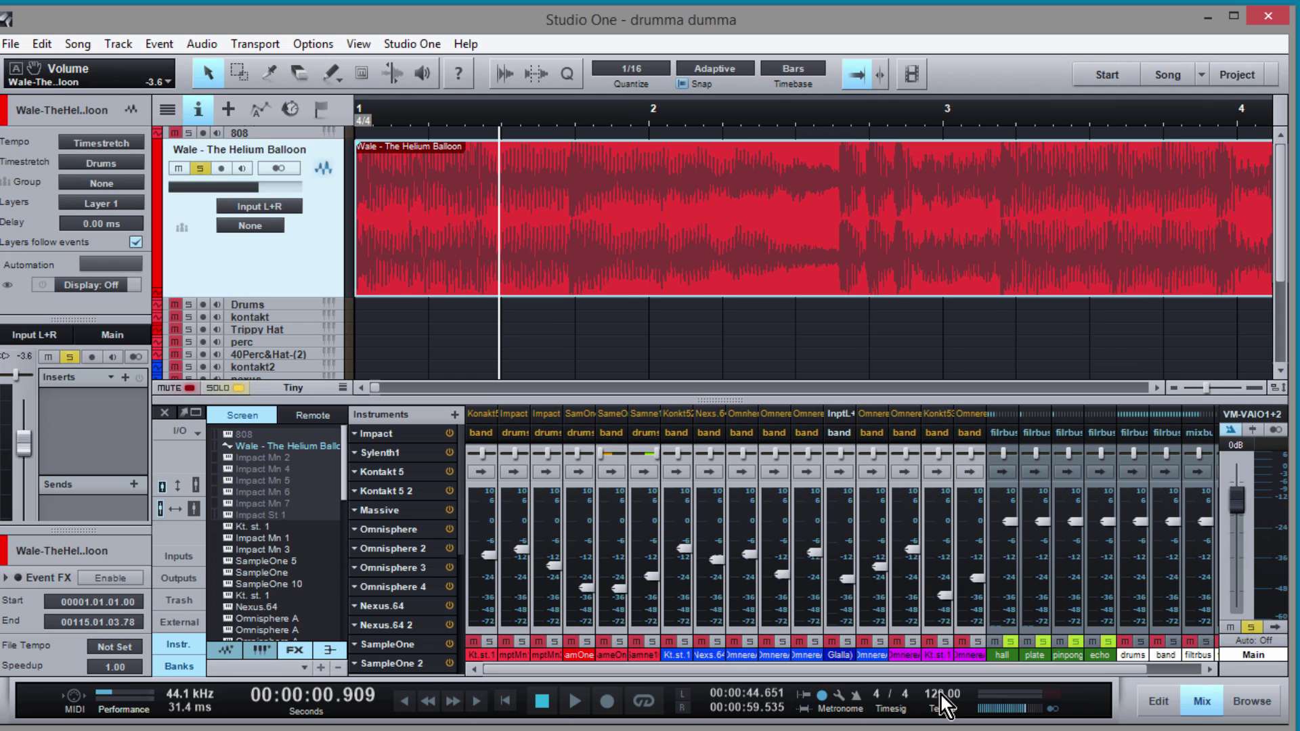
pyautogui.scroll(1, 942, 696)
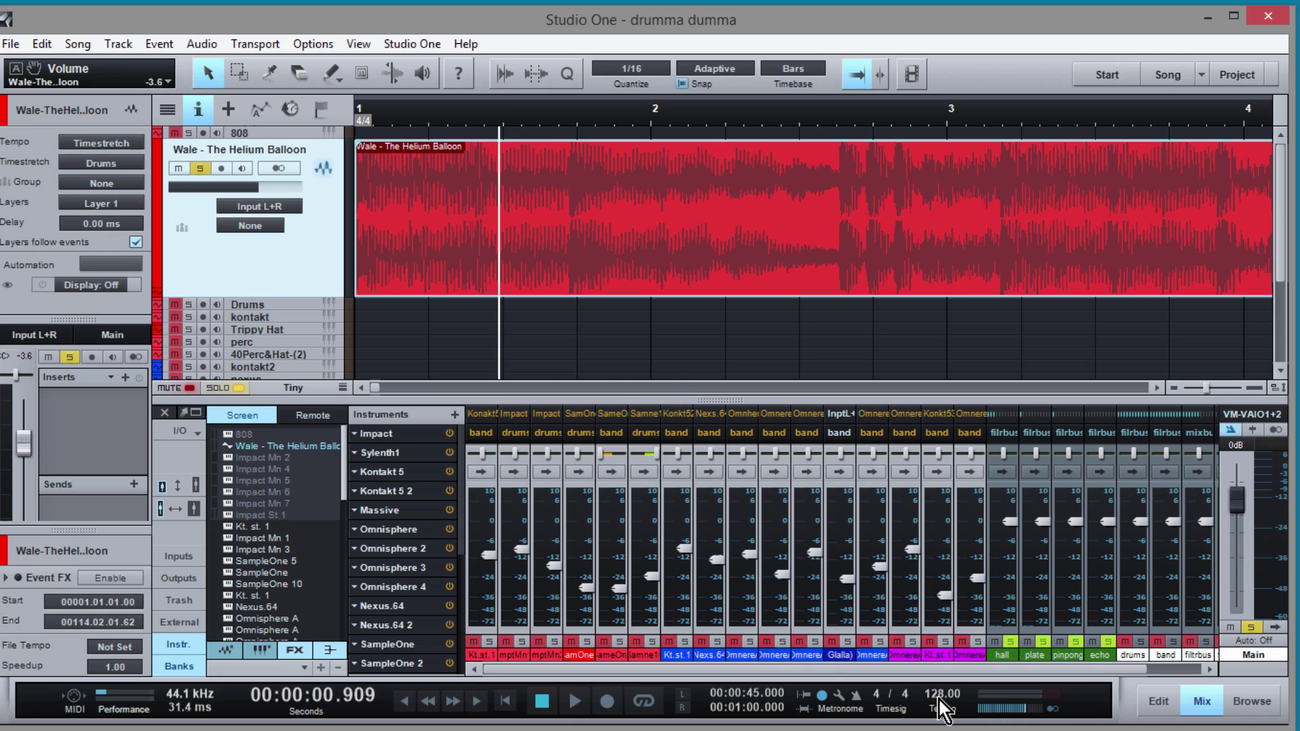
pyautogui.scroll(-6, 940, 700)
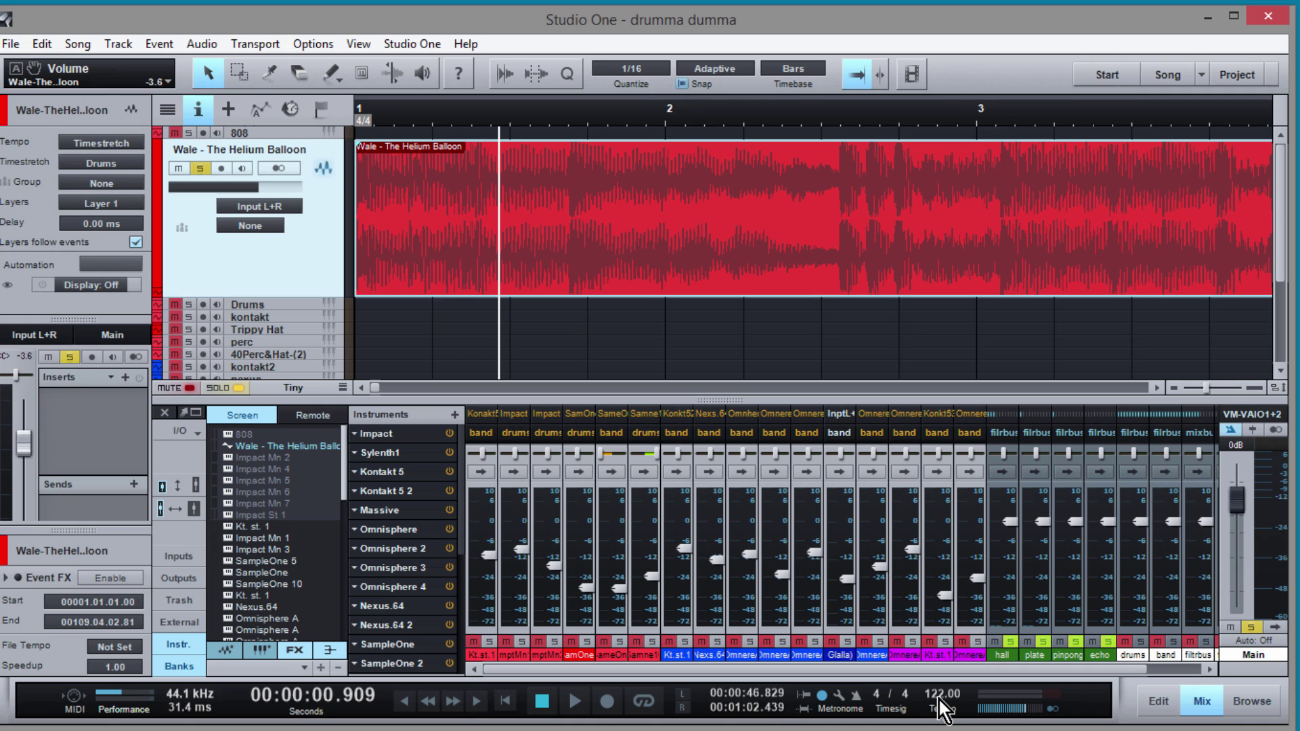
pyautogui.scroll(-12, 939, 700)
pyautogui.scroll(-10, 939, 700)
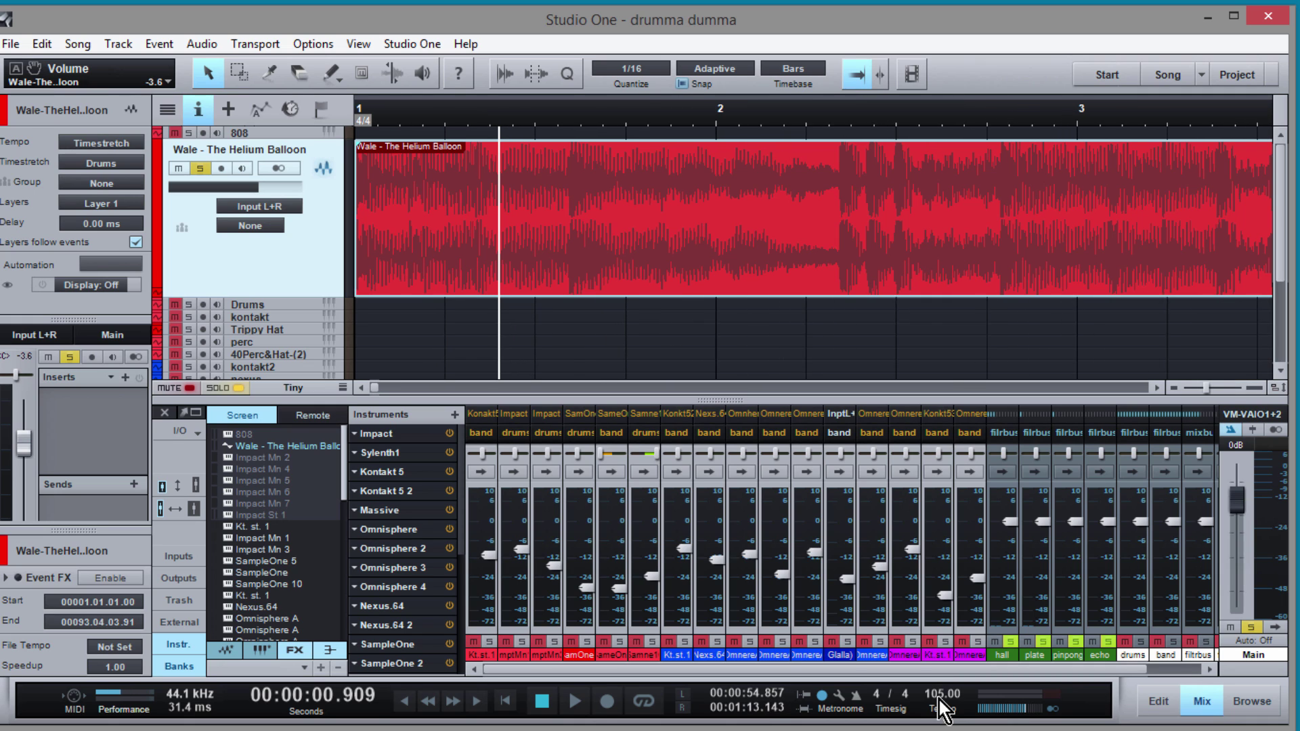
pyautogui.scroll(-10, 939, 700)
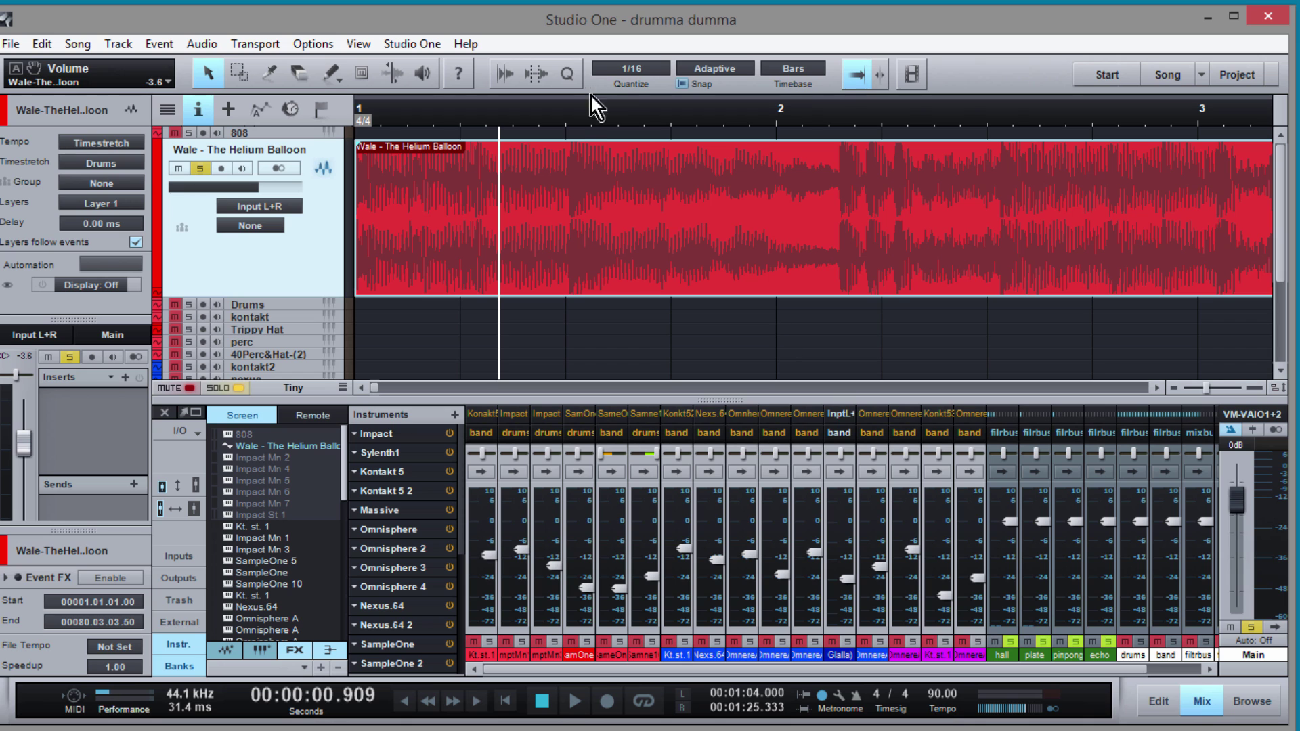
pyautogui.moveTo(567, 120); pyautogui.dragTo(568, 231)
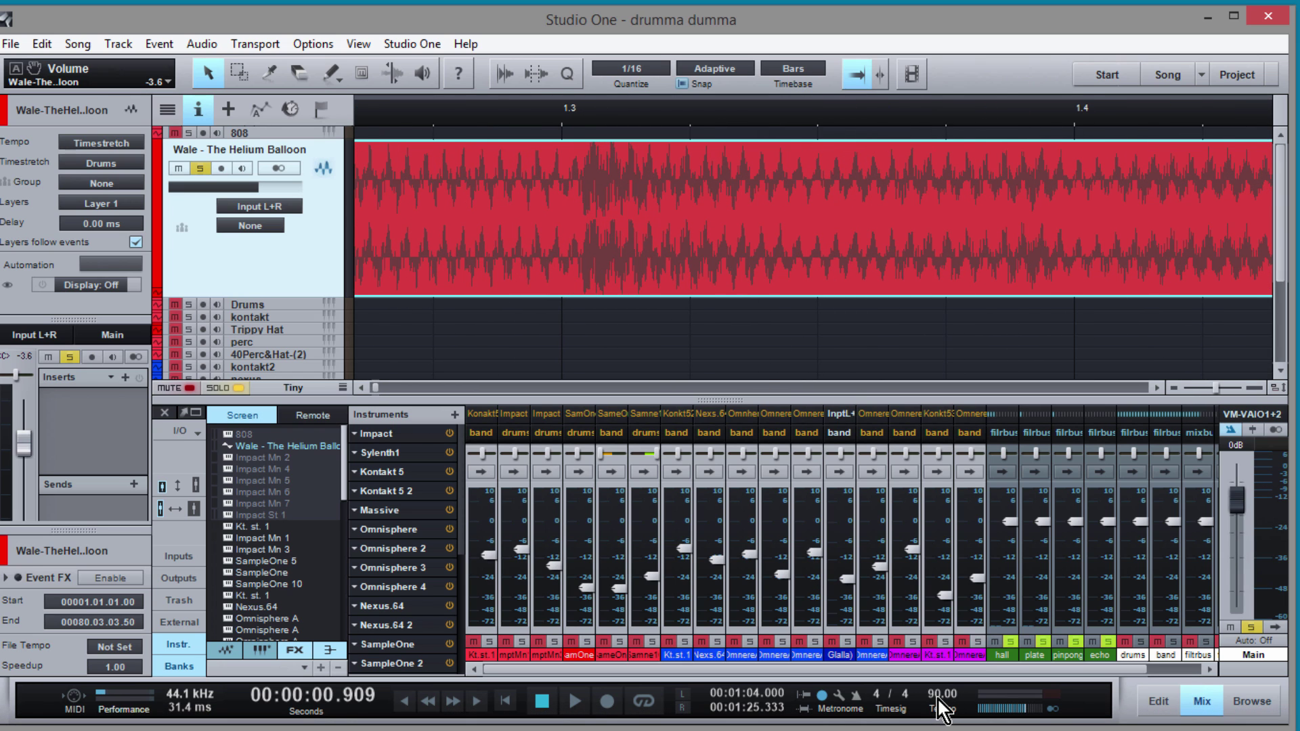
pyautogui.scroll(-1, 937, 697)
pyautogui.scroll(-1, 937, 697)
pyautogui.scroll(3, 597, 154)
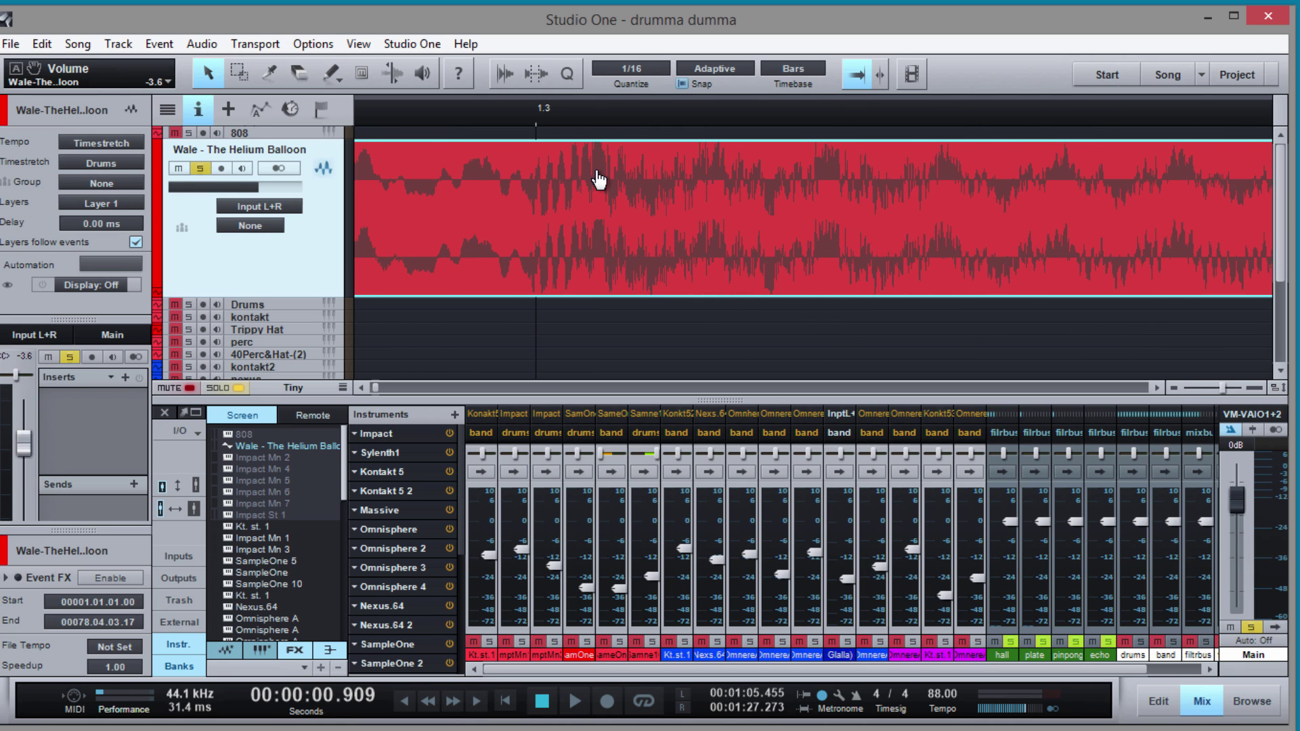
# Play from the song start, then loop bars 1–3 and audition the Helium Balloon track at 88 BPM.
pyautogui.scroll(-4, 596, 183)
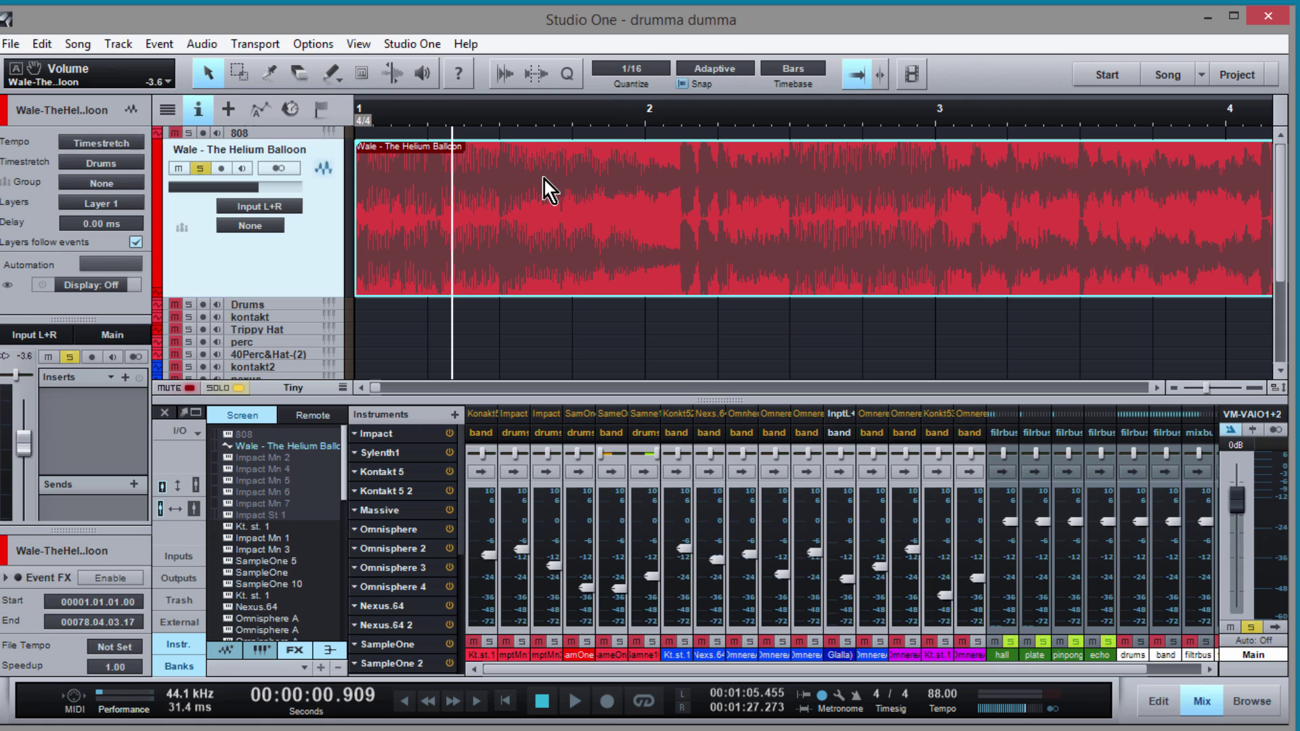
pyautogui.press(',')
pyautogui.press('space')
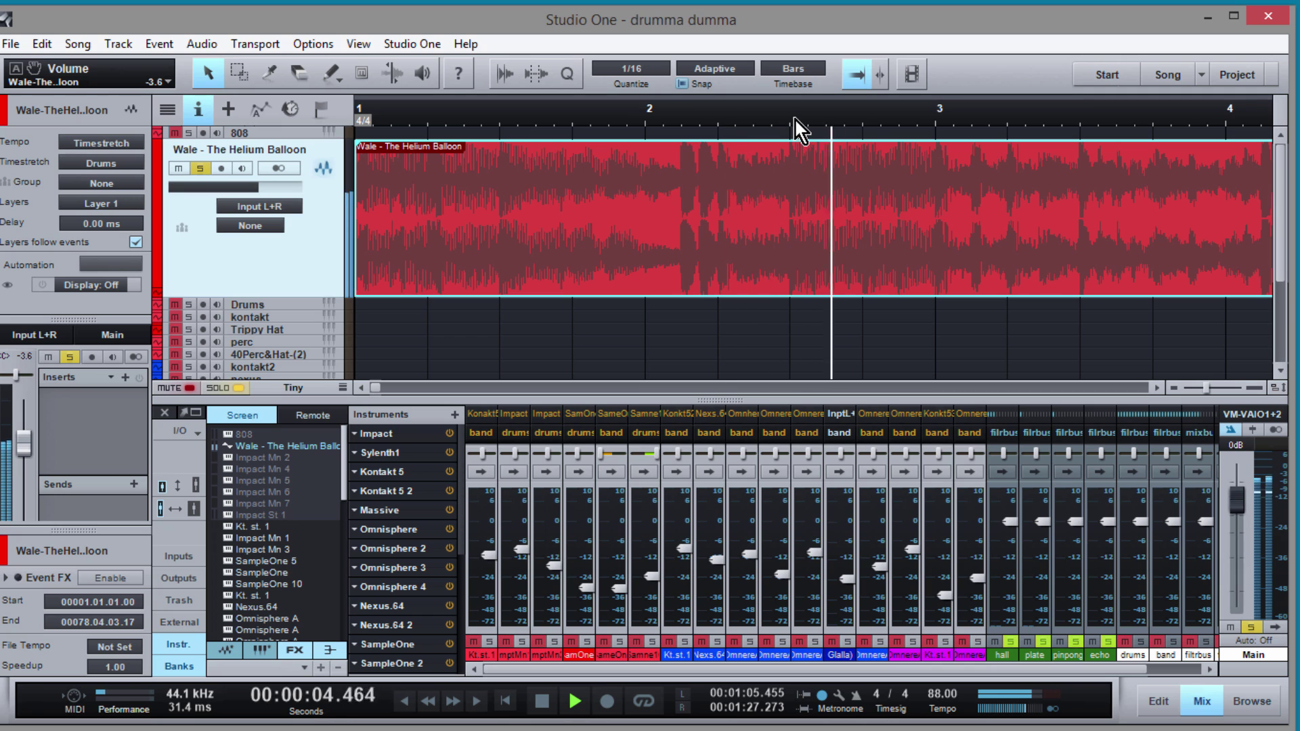
pyautogui.press('space')
pyautogui.scroll(4, 797, 135)
pyautogui.scroll(-4, 796, 145)
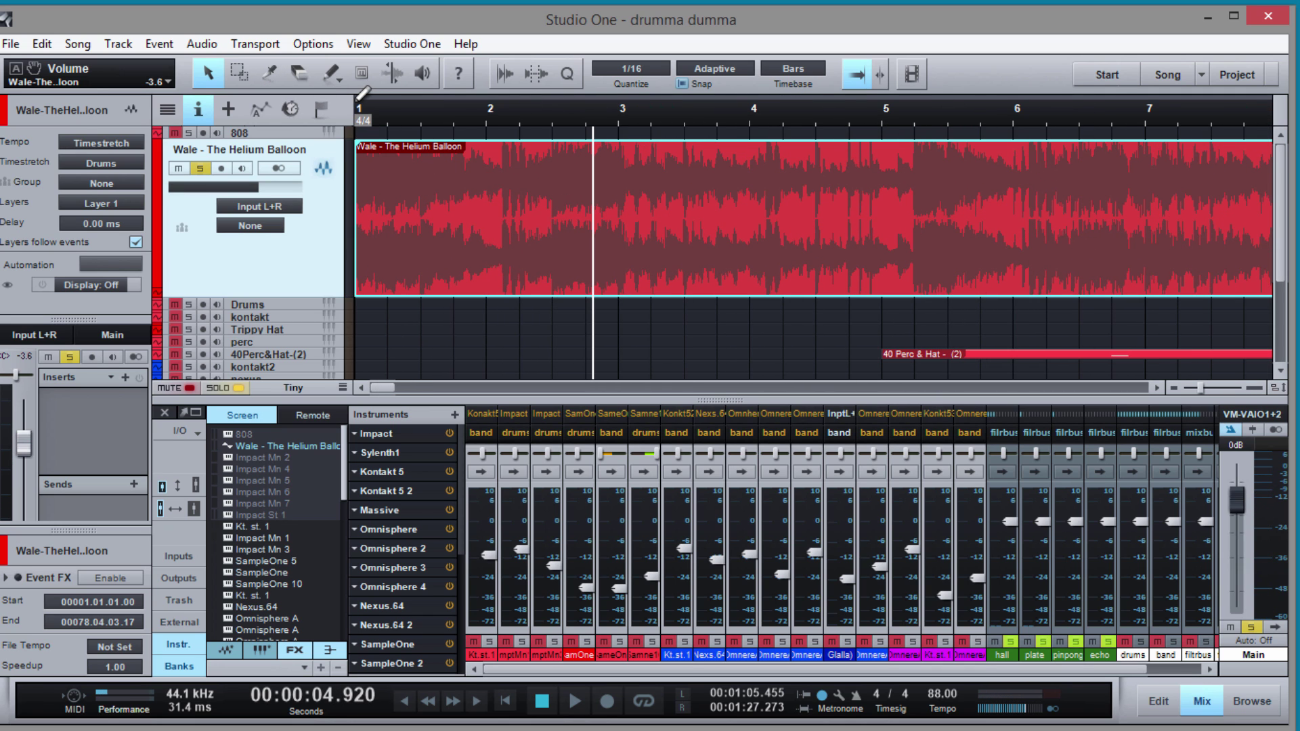
pyautogui.moveTo(361, 95); pyautogui.dragTo(619, 141)
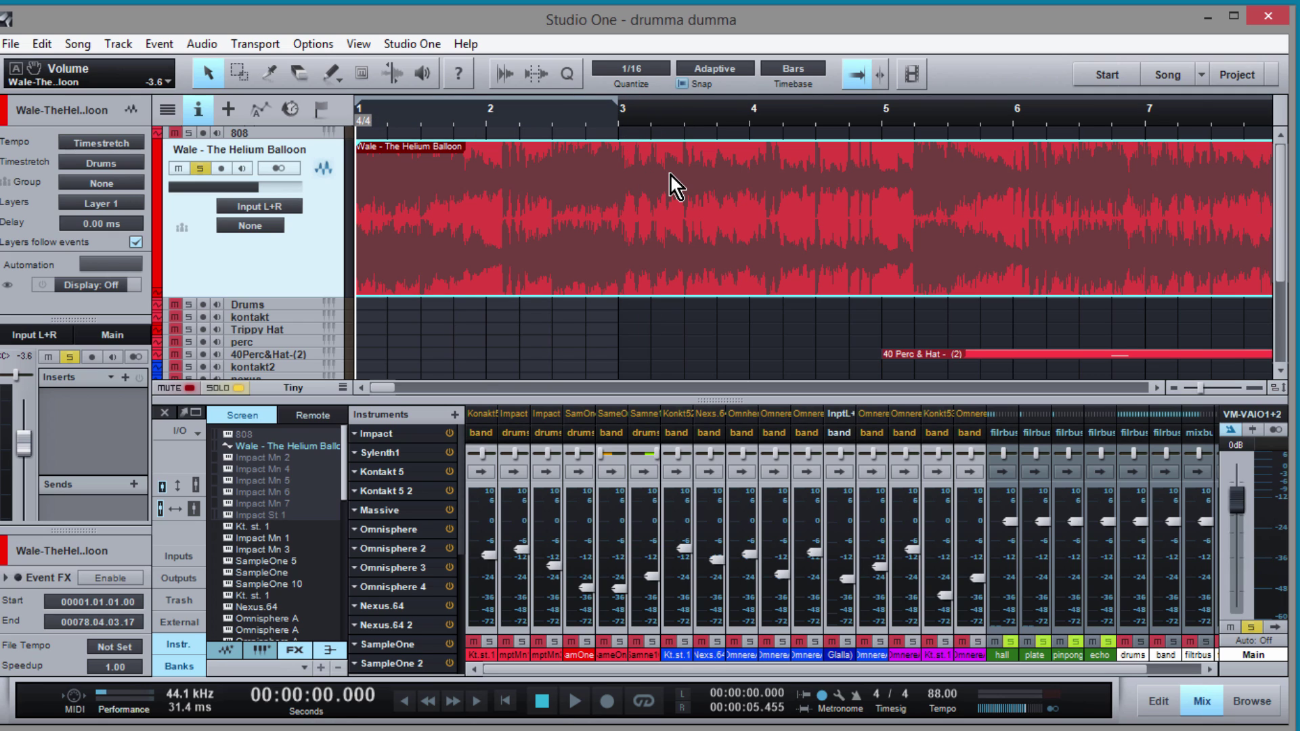
pyautogui.press('KP_Divide')
pyautogui.press('space')
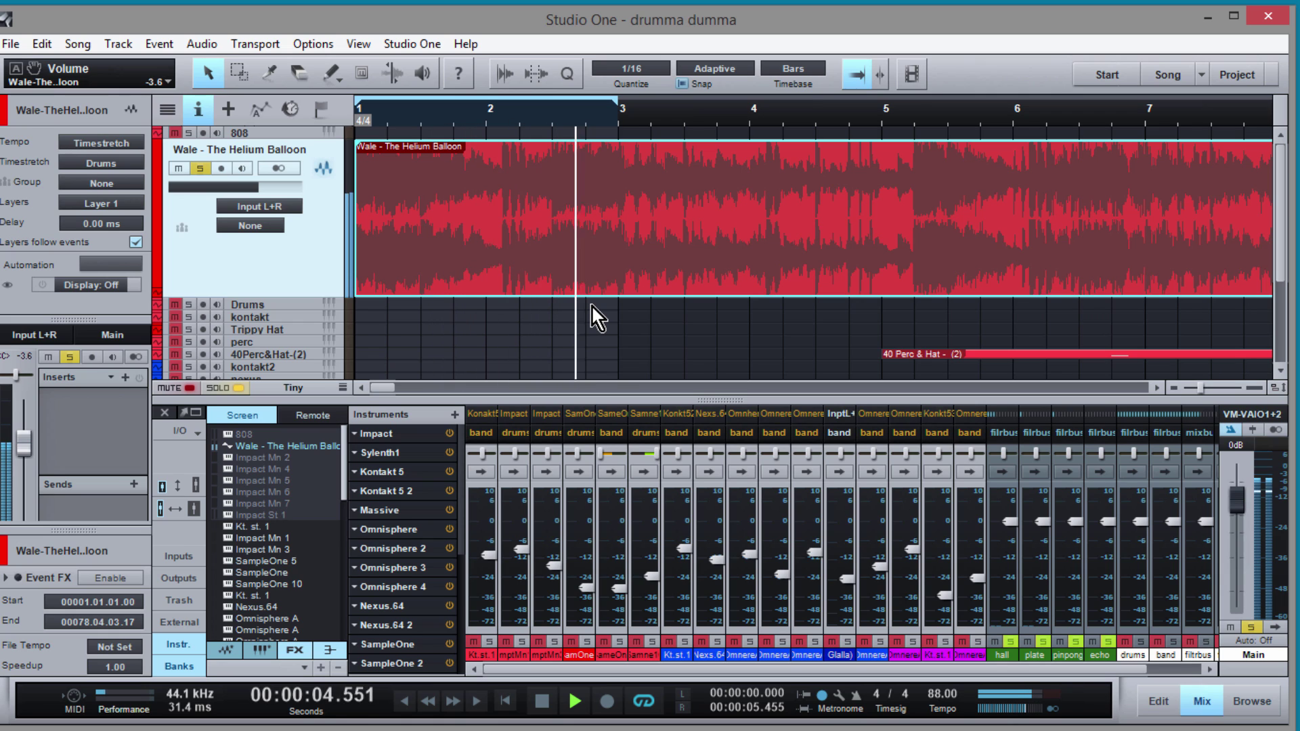
pyautogui.press('space')
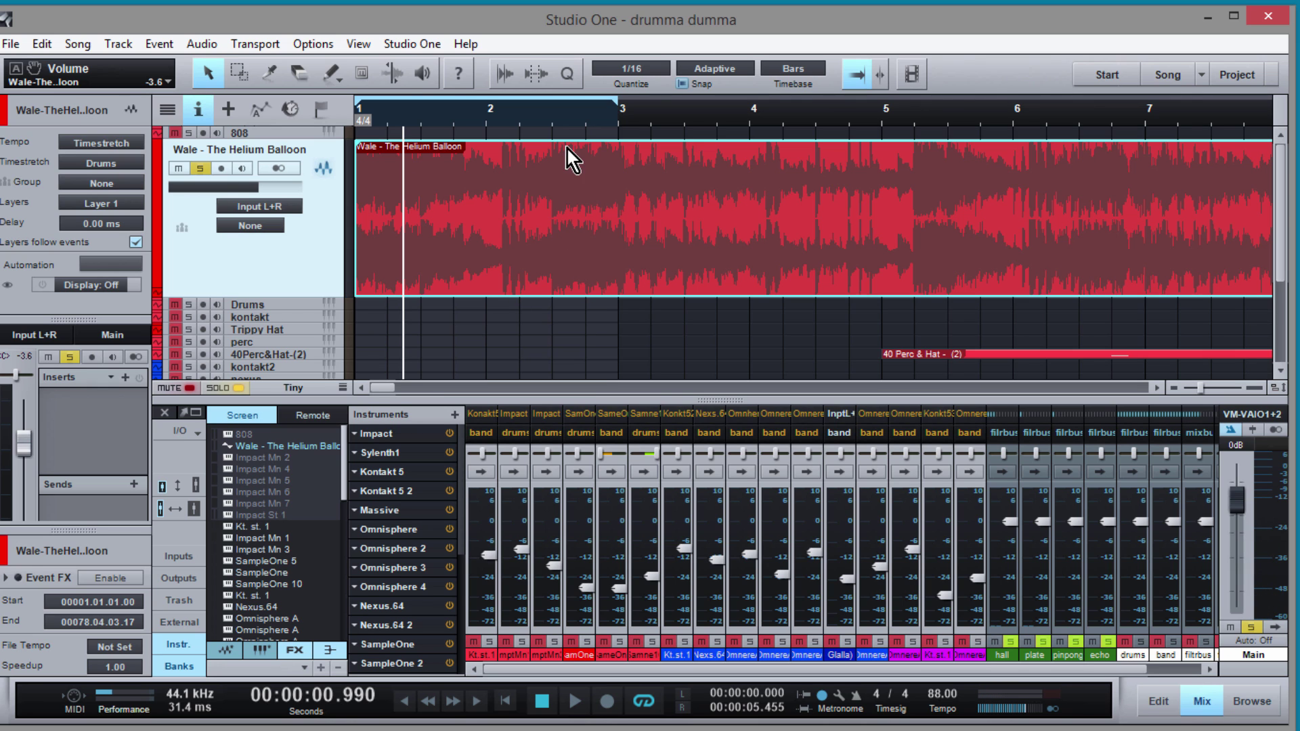
# Reposition the playhead within bar 1 and zoom out to show bars 1 to 37.
pyautogui.press('e')
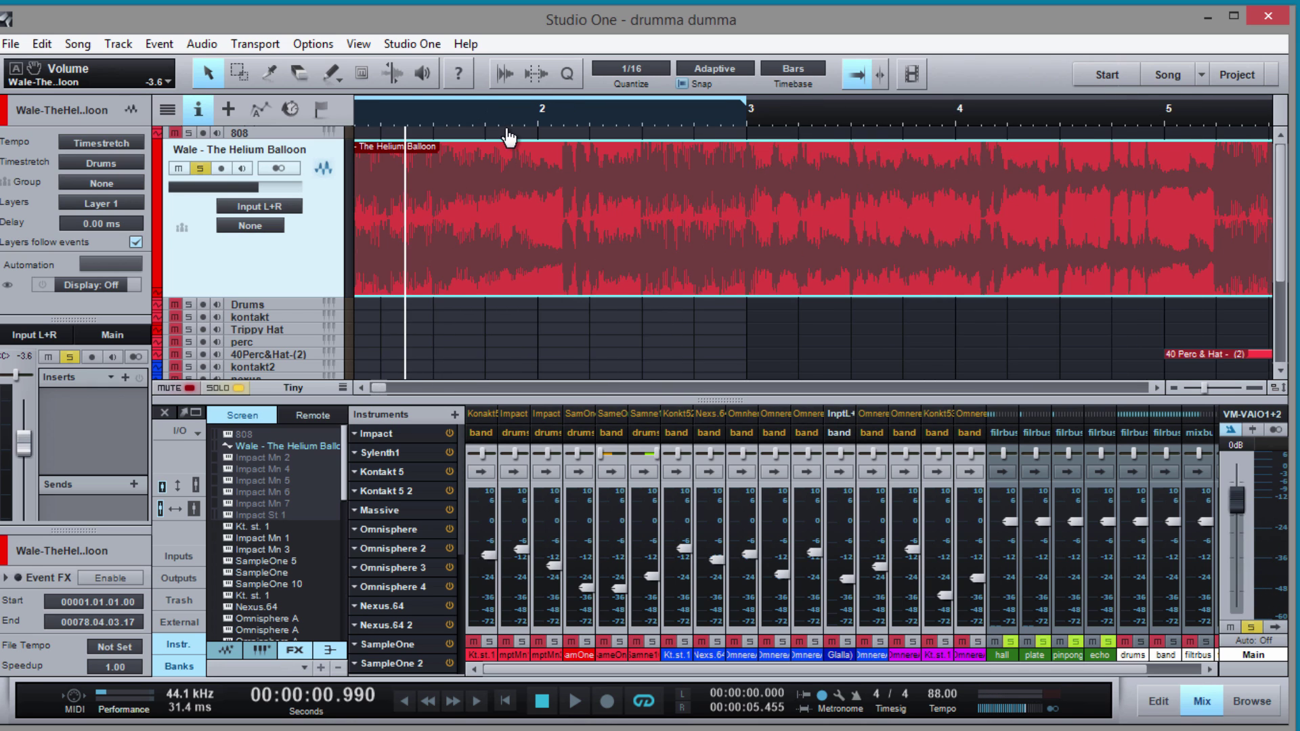
pyautogui.press('w')
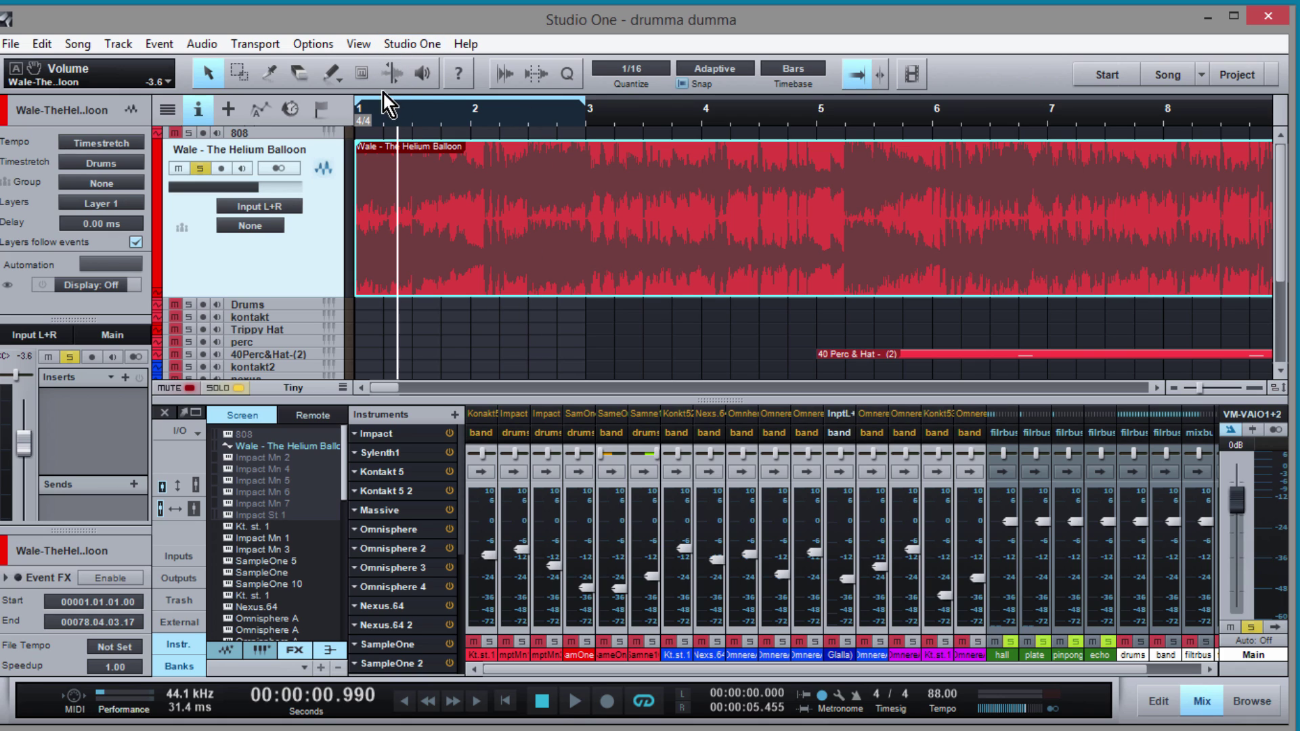
pyautogui.click(383, 124)
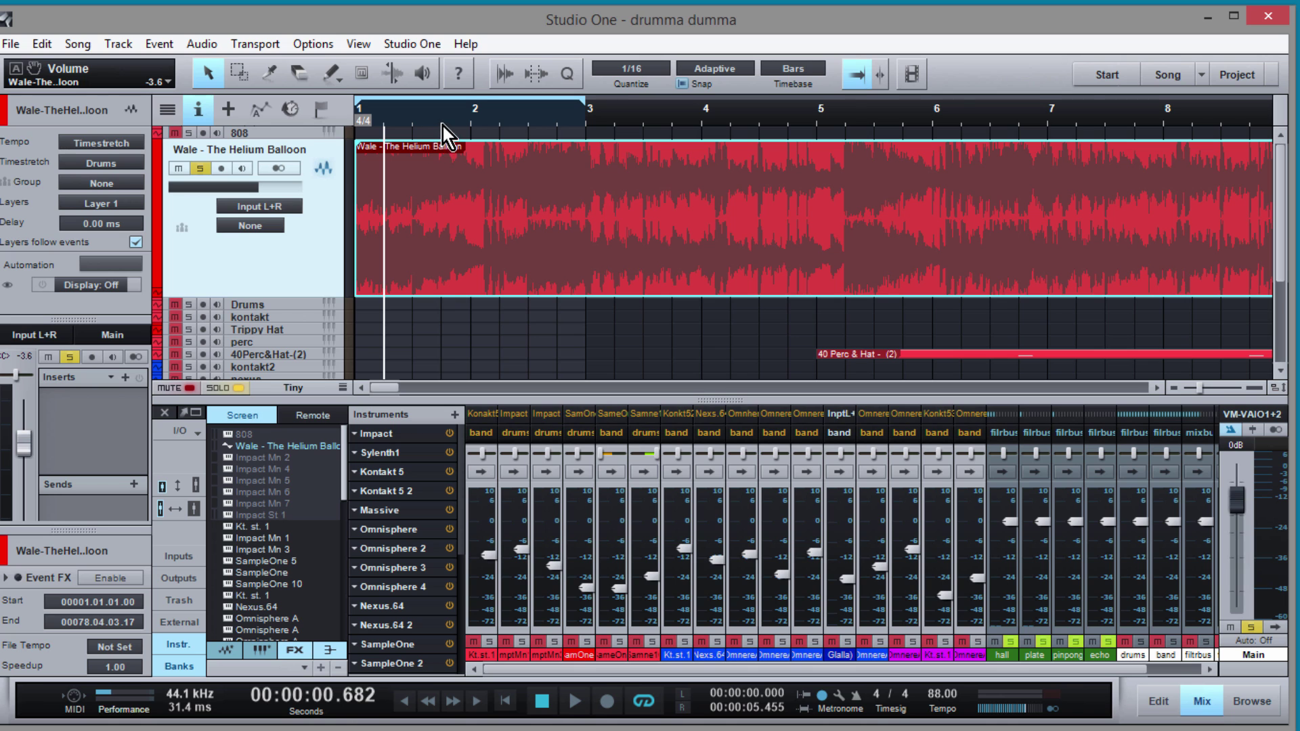
pyautogui.click(443, 126)
pyautogui.click(412, 126)
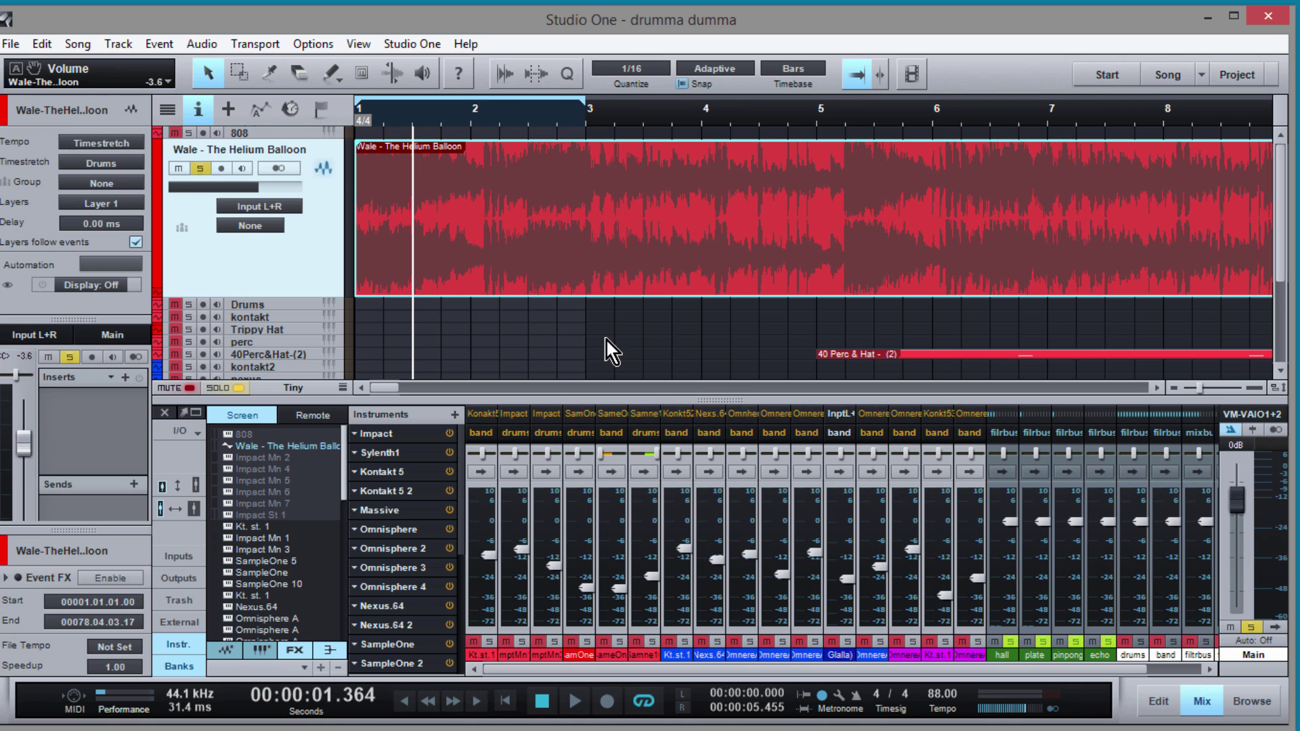
pyautogui.moveTo(553, 113); pyautogui.dragTo(611, 84)
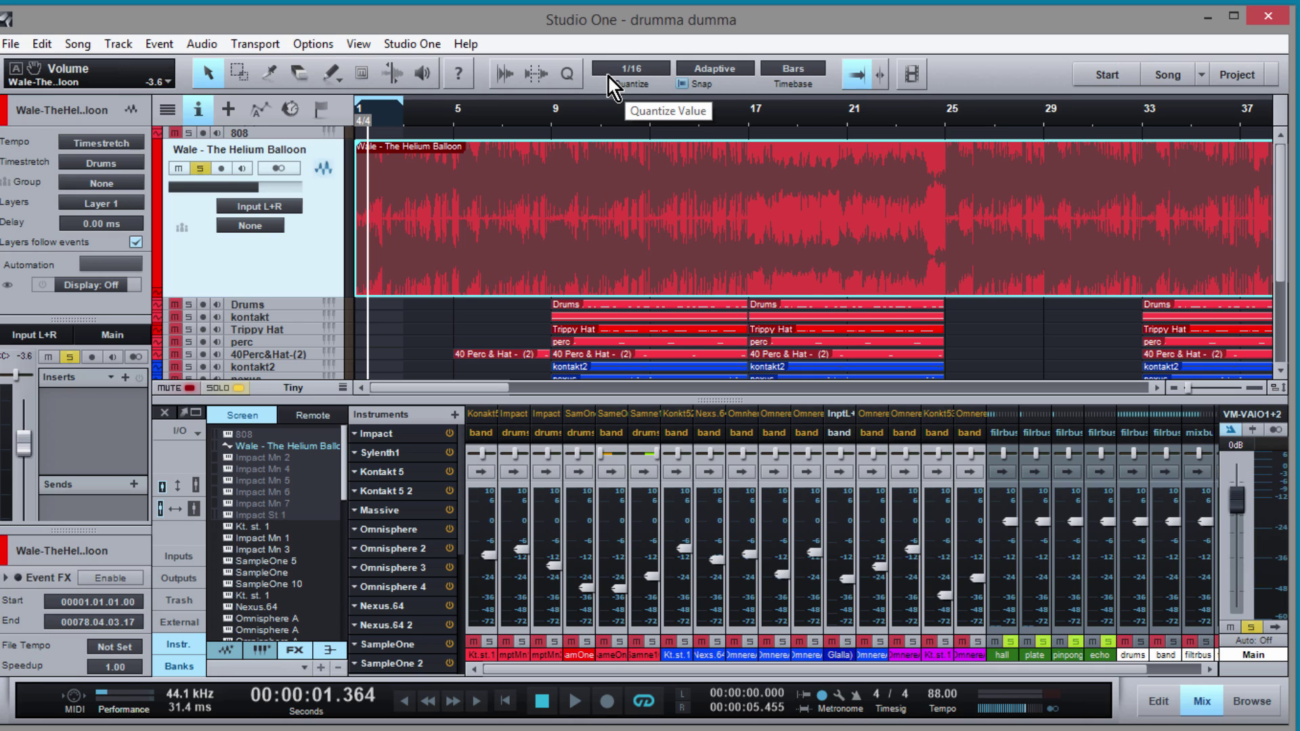
# Import BMF.wav from the browser as a new track and place its event at bar 1.
pyautogui.scroll(1, 607, 77)
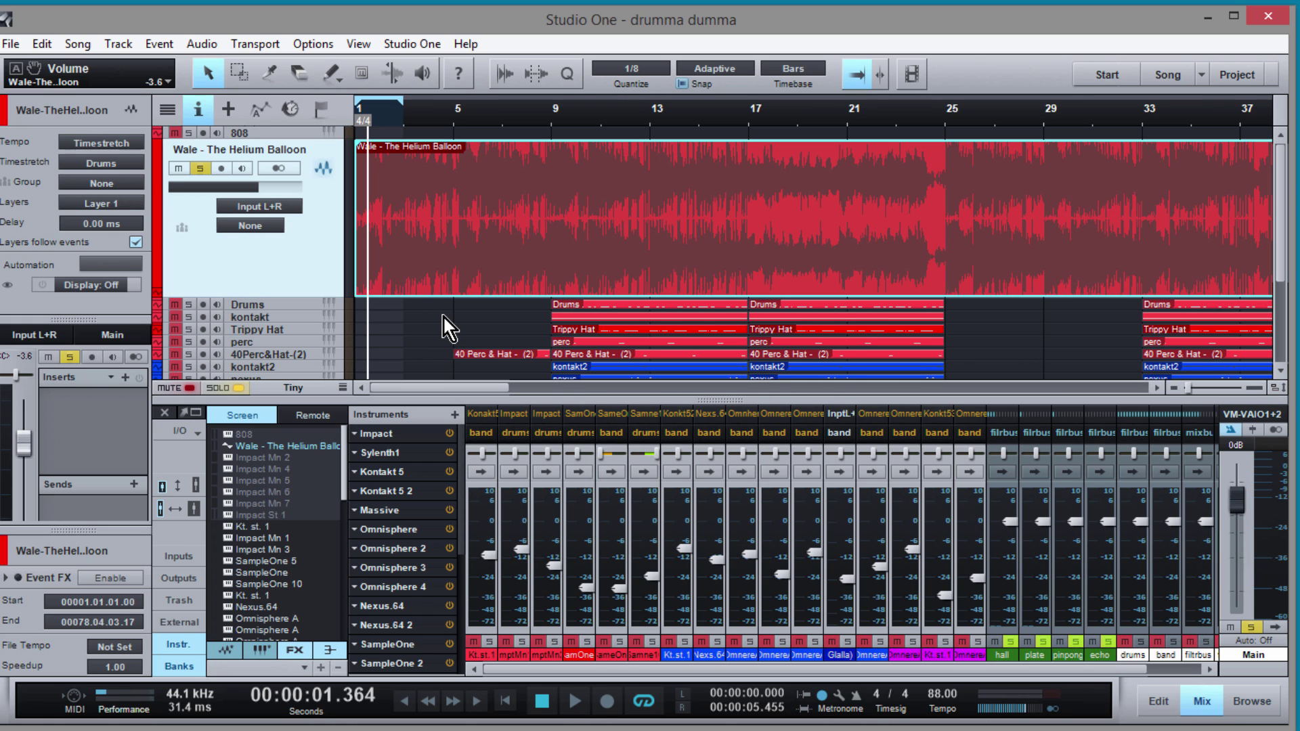
pyautogui.scroll(-2, 443, 315)
pyautogui.scroll(4, 441, 285)
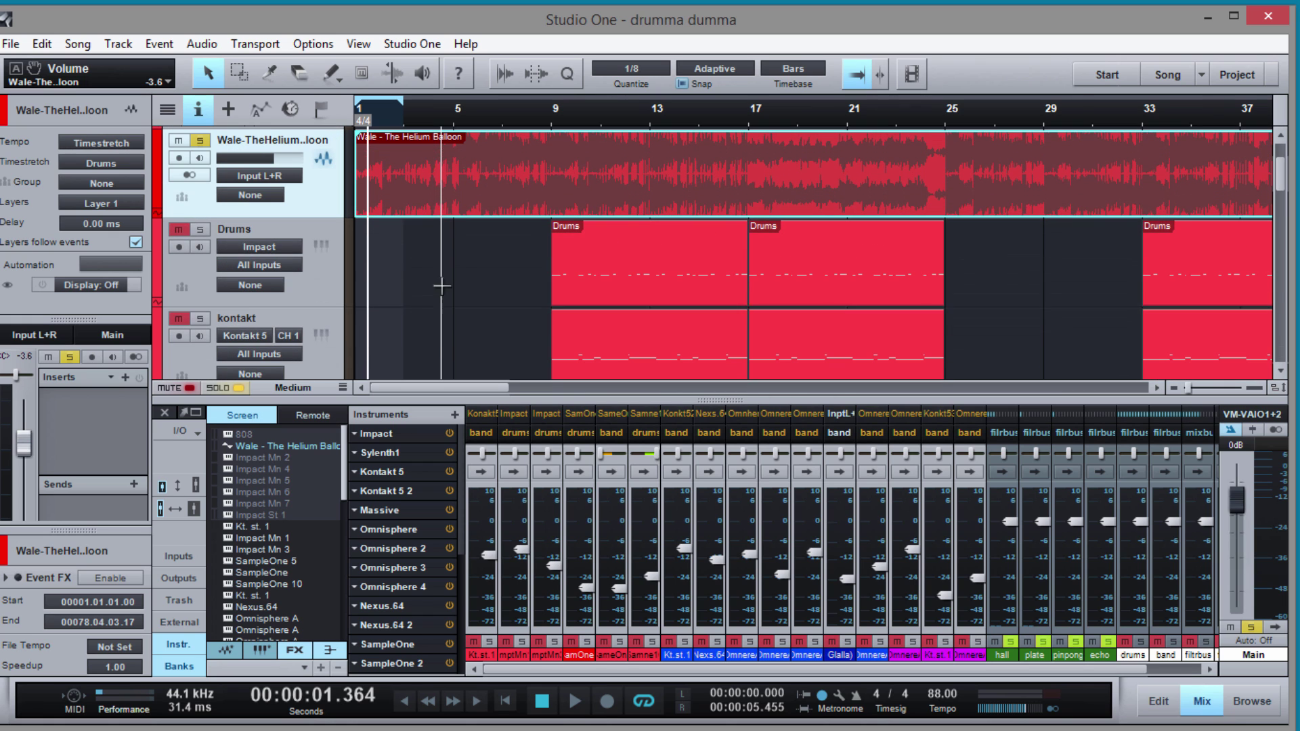
pyautogui.press('F5')
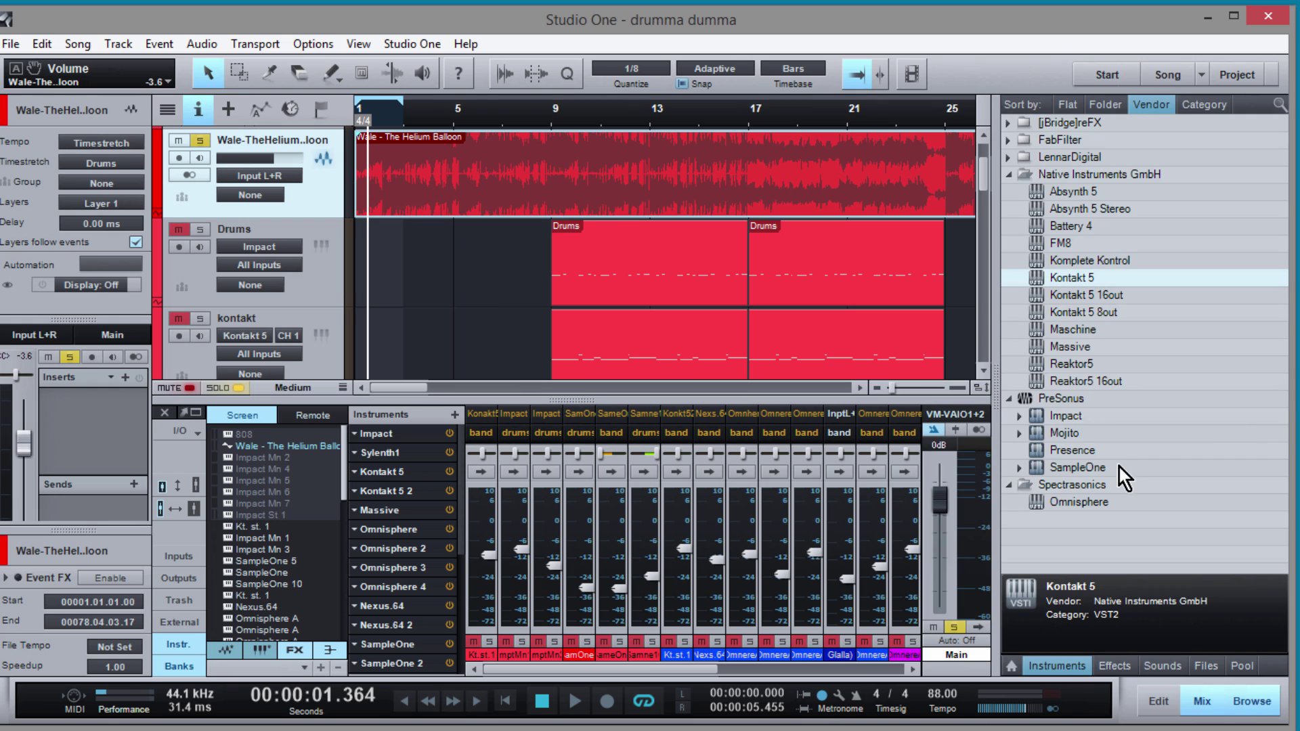
pyautogui.click(1012, 175)
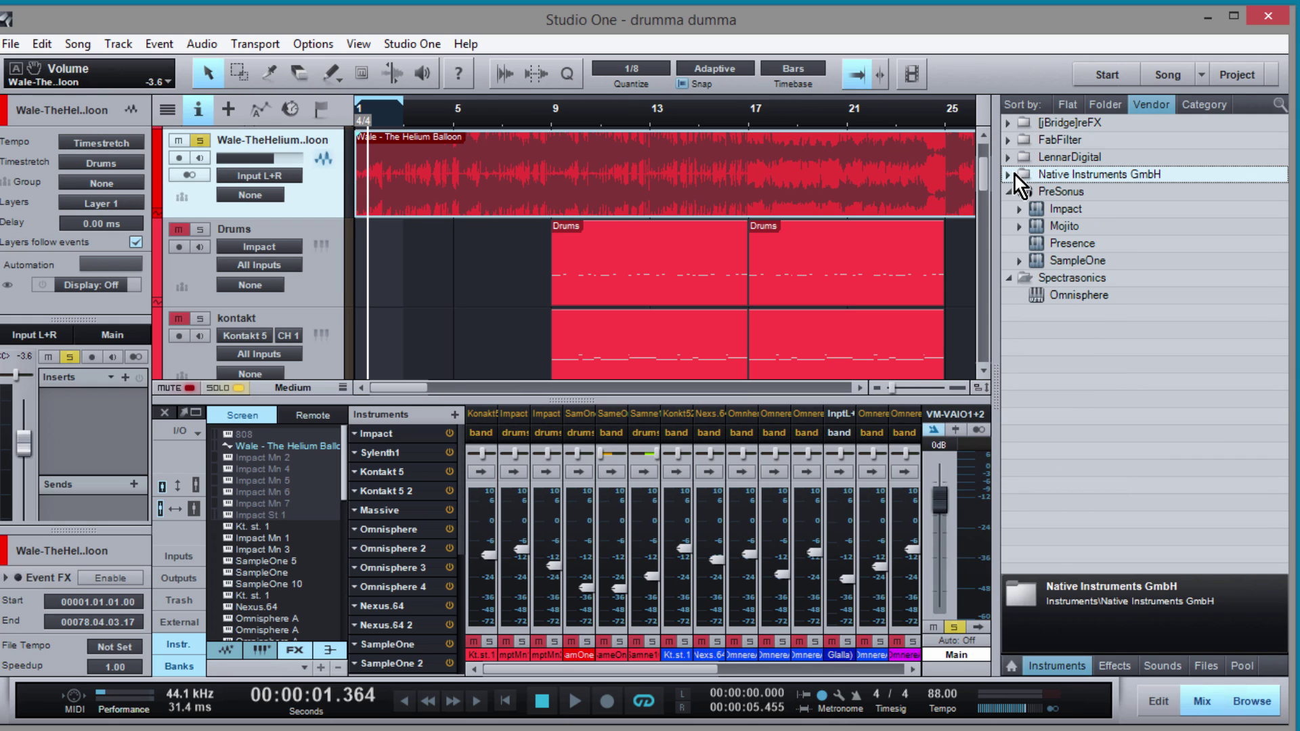
pyautogui.click(1130, 666)
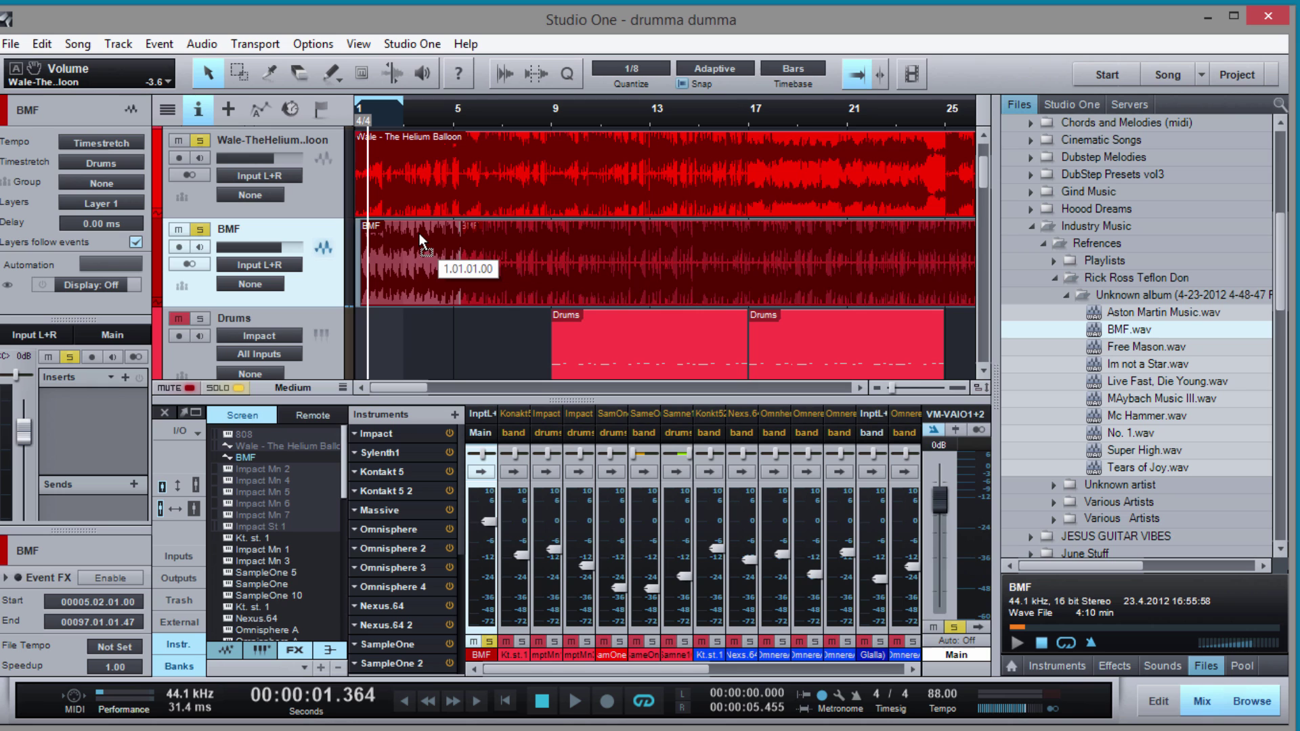
pyautogui.moveTo(419, 232); pyautogui.dragTo(419, 233)
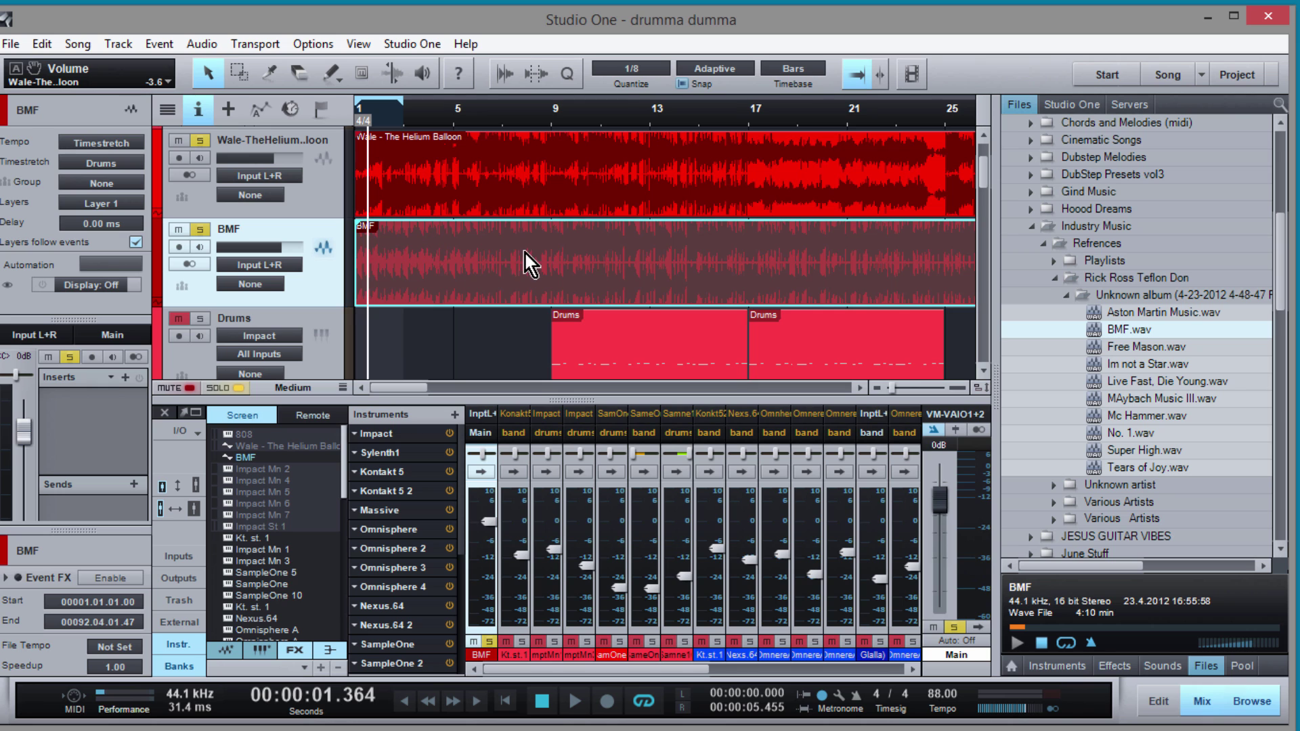
pyautogui.moveTo(441, 114); pyautogui.dragTo(337, 388)
# Trim the start of the BMF event so it begins at bar 1.
pyautogui.moveTo(385, 123); pyautogui.dragTo(386, 194)
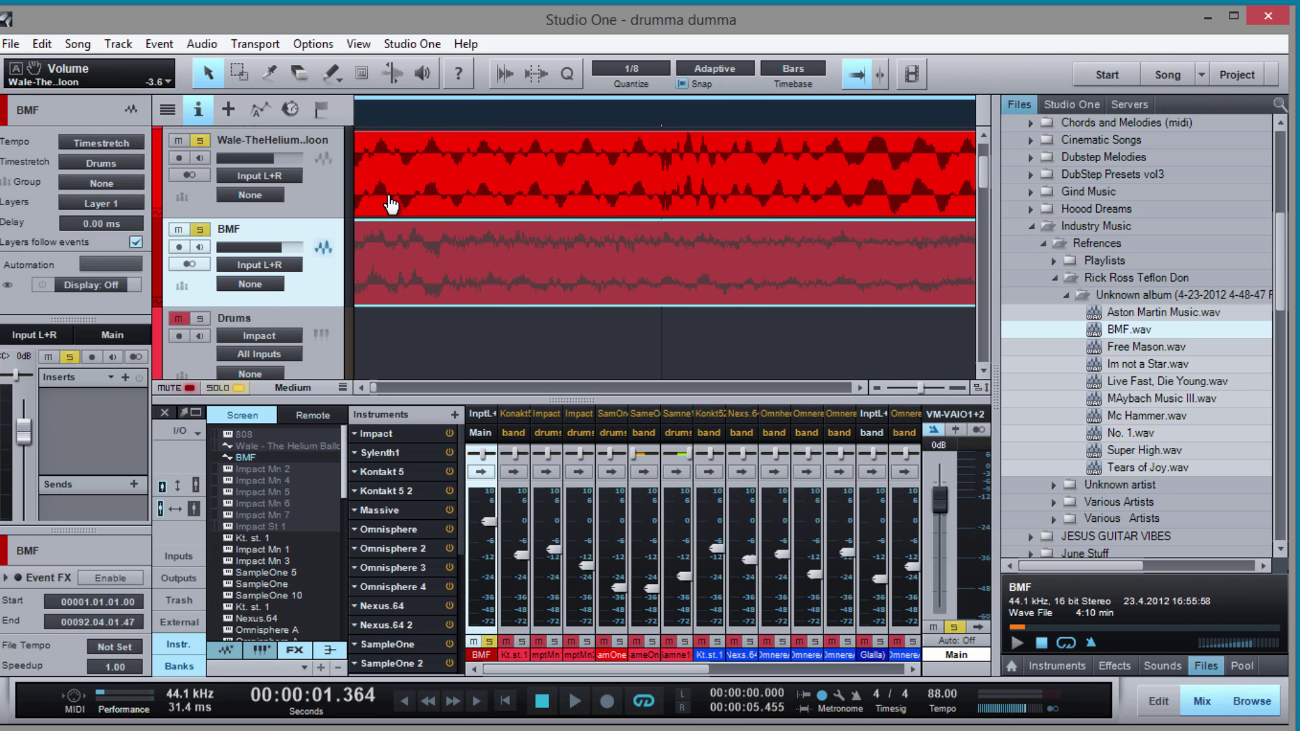
pyautogui.click(386, 194)
pyautogui.moveTo(374, 387); pyautogui.dragTo(335, 389)
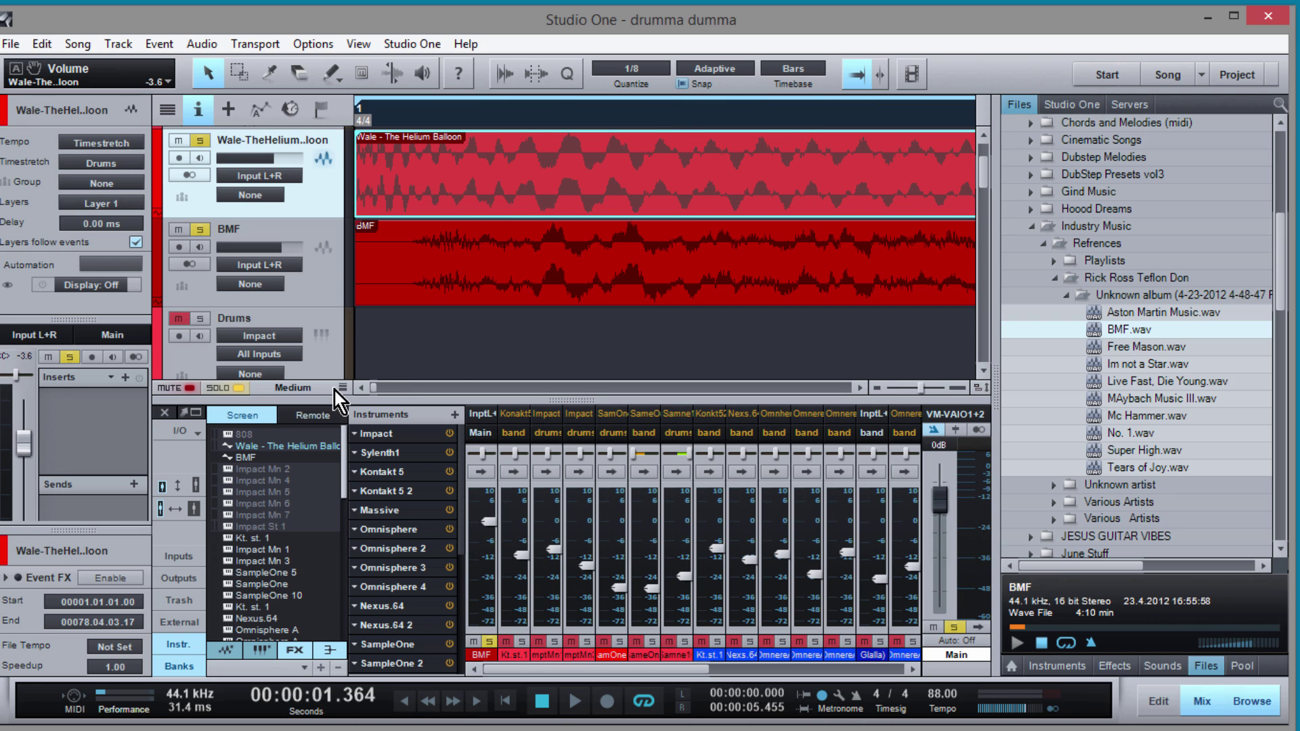
pyautogui.moveTo(357, 277); pyautogui.dragTo(391, 286)
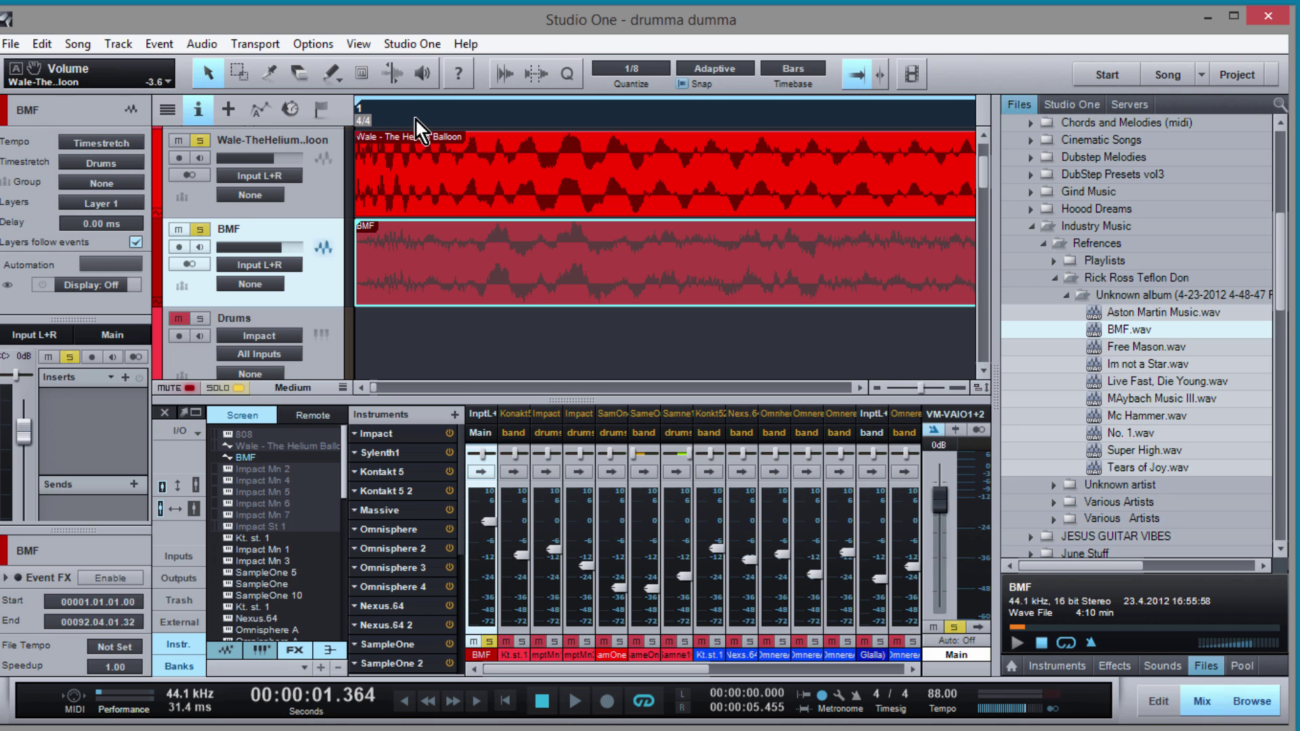
pyautogui.press('w')
pyautogui.press('w')
pyautogui.press('w')
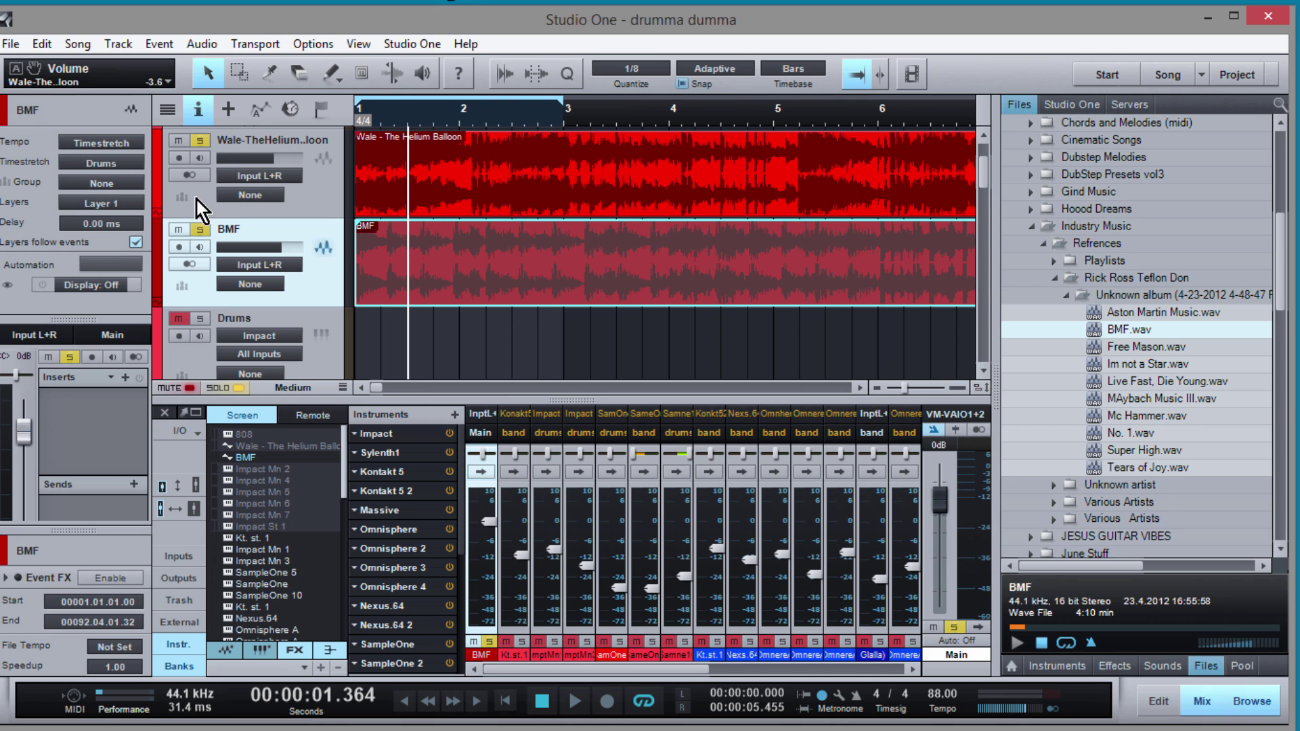
# Un-solo the Wale track, lower the BMF volume to -7.1 dB and play from the start.
pyautogui.click(199, 141)
pyautogui.press(',')
pyautogui.moveTo(23, 442)
pyautogui.mouseDown()
pyautogui.moveTo(23, 464)
pyautogui.moveTo(23, 452)
pyautogui.mouseUp()
pyautogui.press('space')
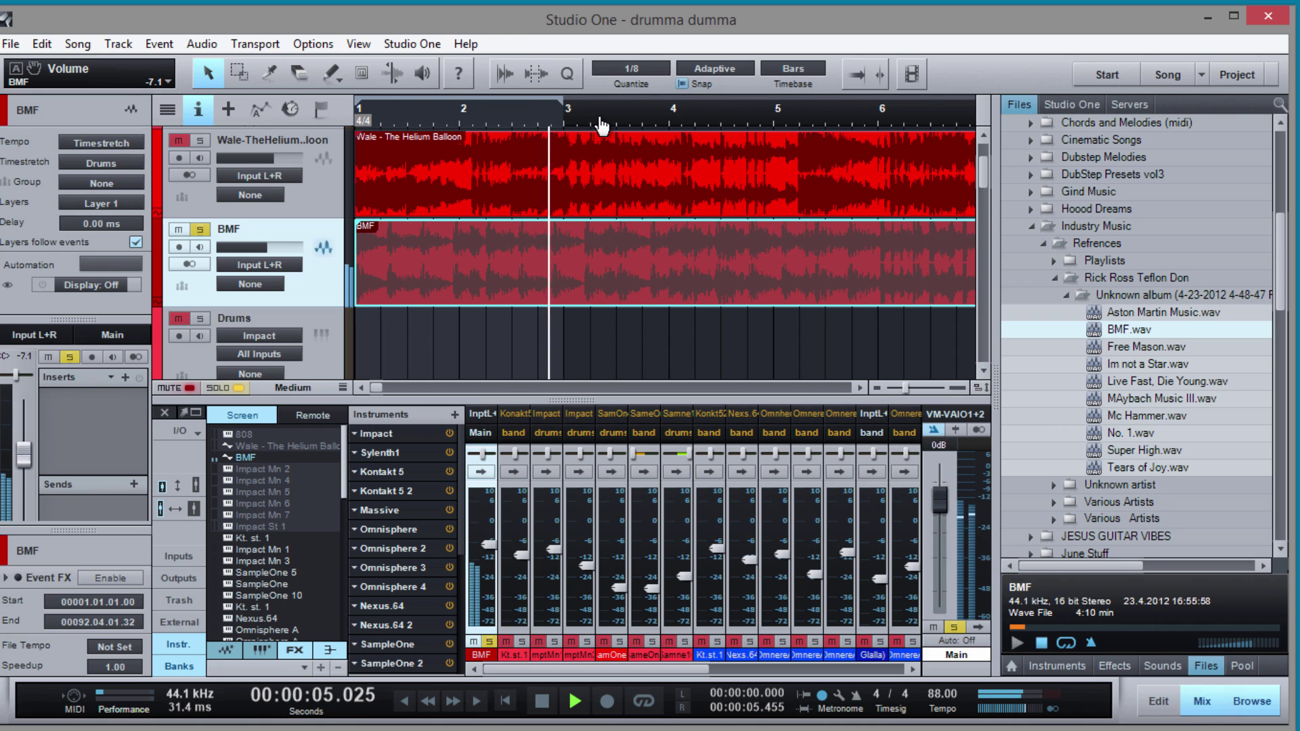
pyautogui.moveTo(690, 114); pyautogui.dragTo(696, 102)
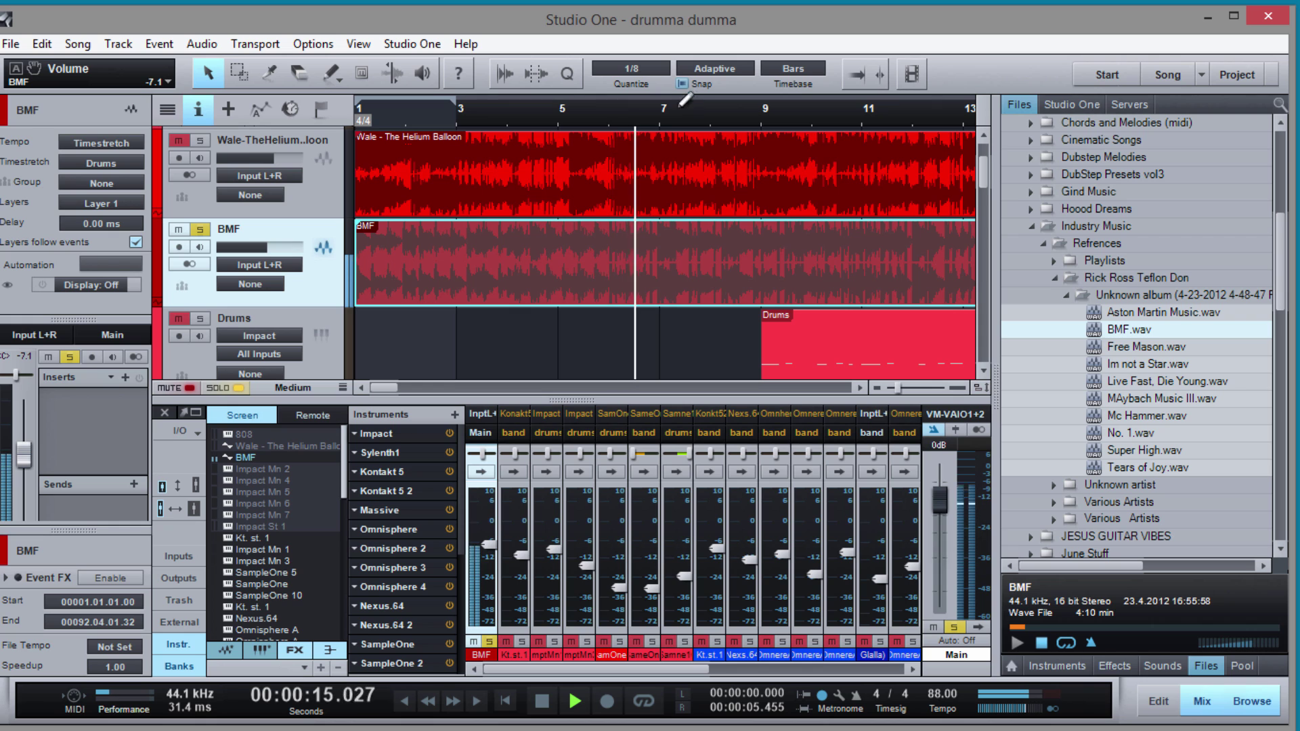
# Stop playback, return to the song start and zoom in closely around bar 2.
pyautogui.press('space')
pyautogui.press('f')
pyautogui.press('Home')
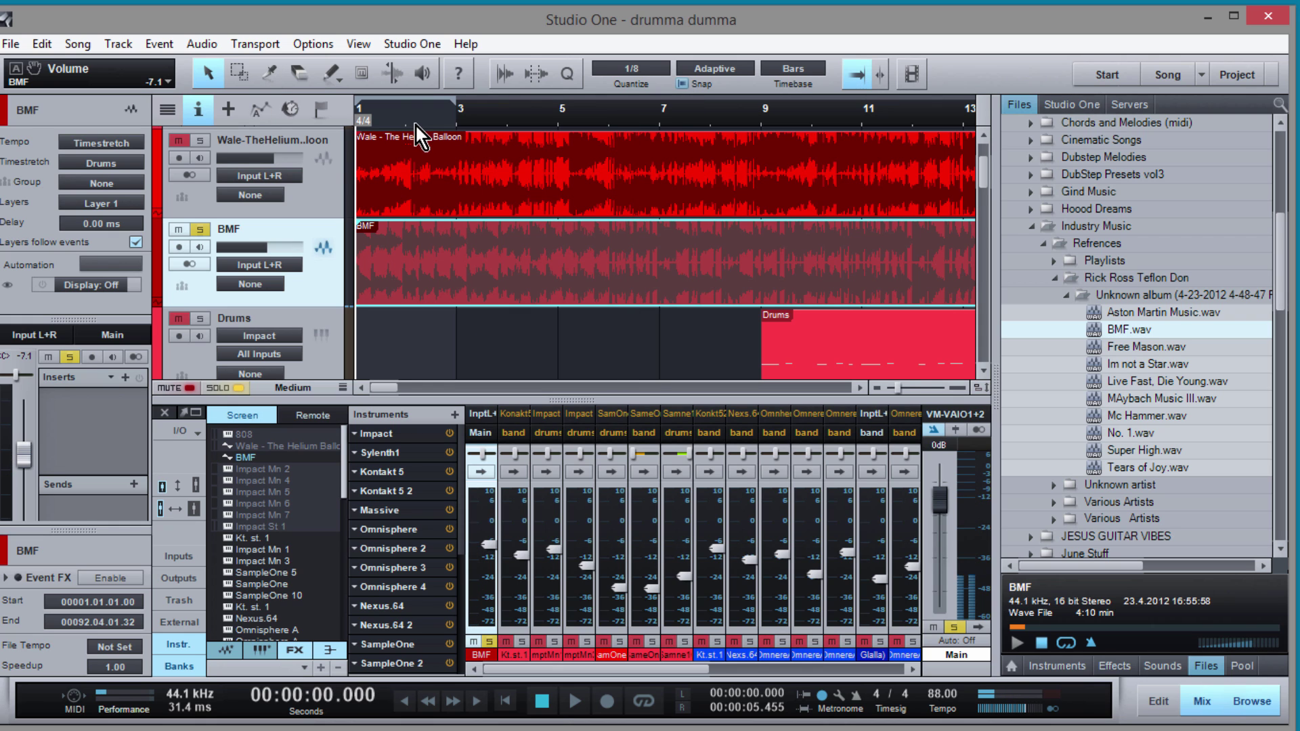
pyautogui.moveTo(415, 124); pyautogui.dragTo(407, 175)
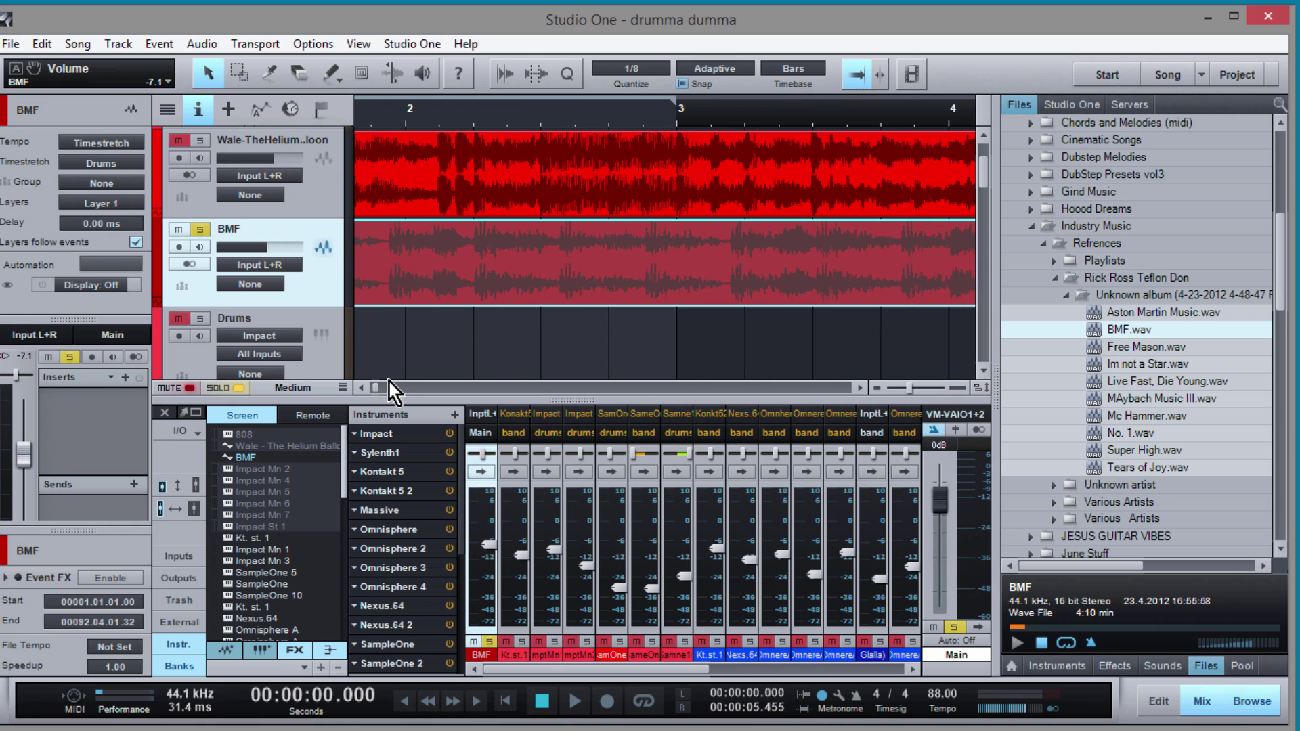
pyautogui.moveTo(382, 387); pyautogui.dragTo(365, 389)
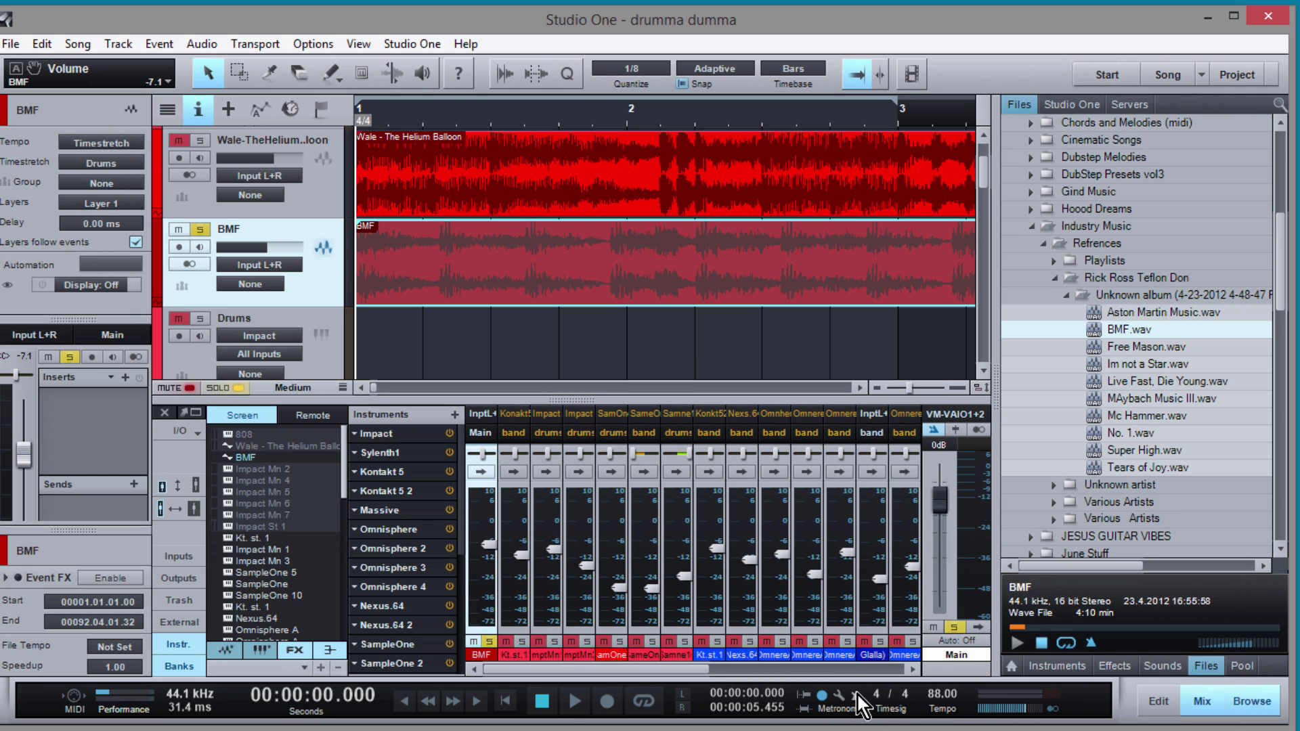
# Scroll the Transport tempo down from 88 to 70.00 BPM.
pyautogui.scroll(-3, 939, 698)
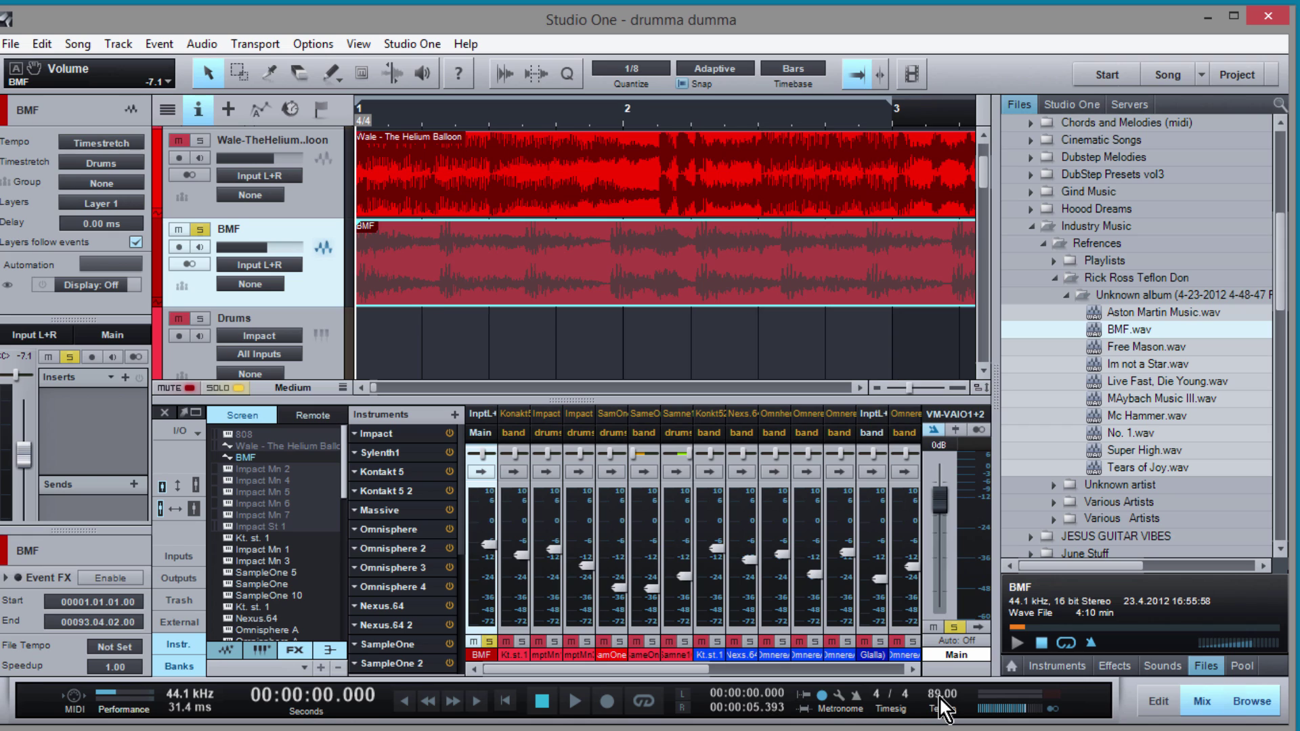
pyautogui.scroll(-7, 939, 697)
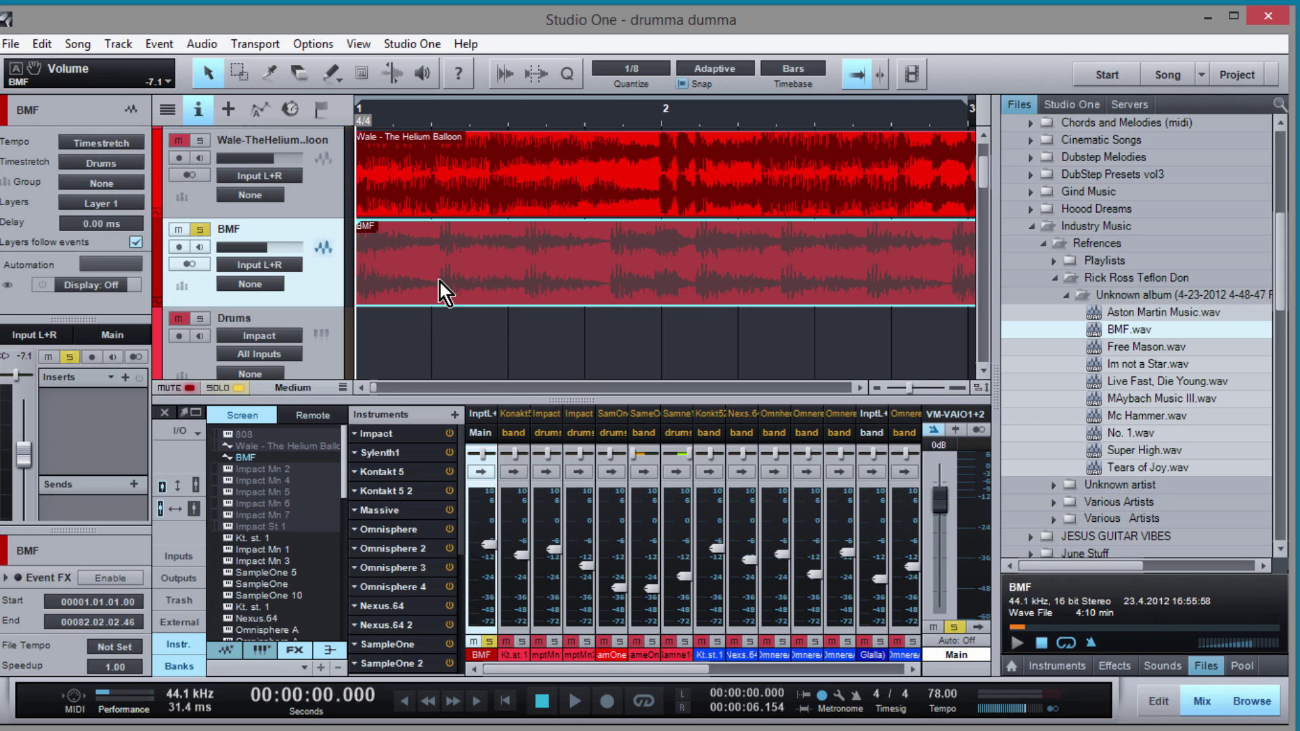
pyautogui.scroll(-6, 942, 695)
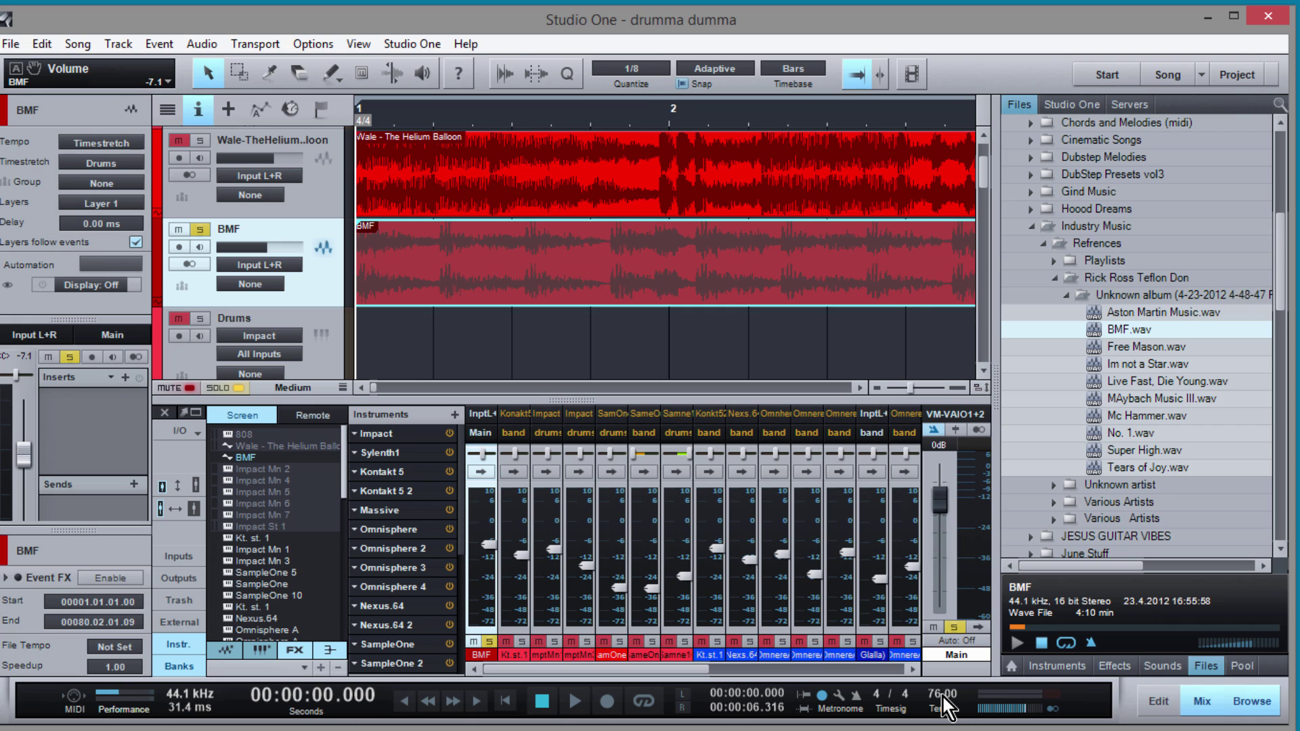
pyautogui.scroll(-4, 941, 695)
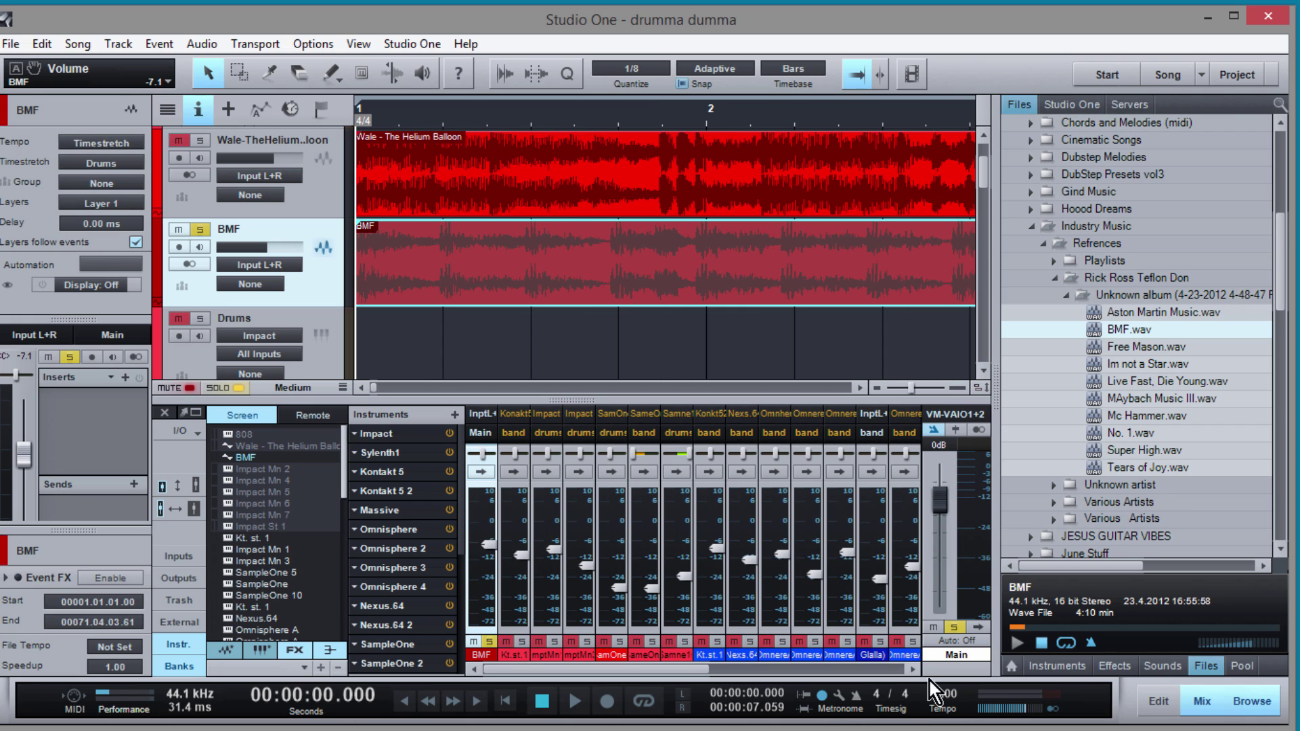
pyautogui.scroll(3, 448, 163)
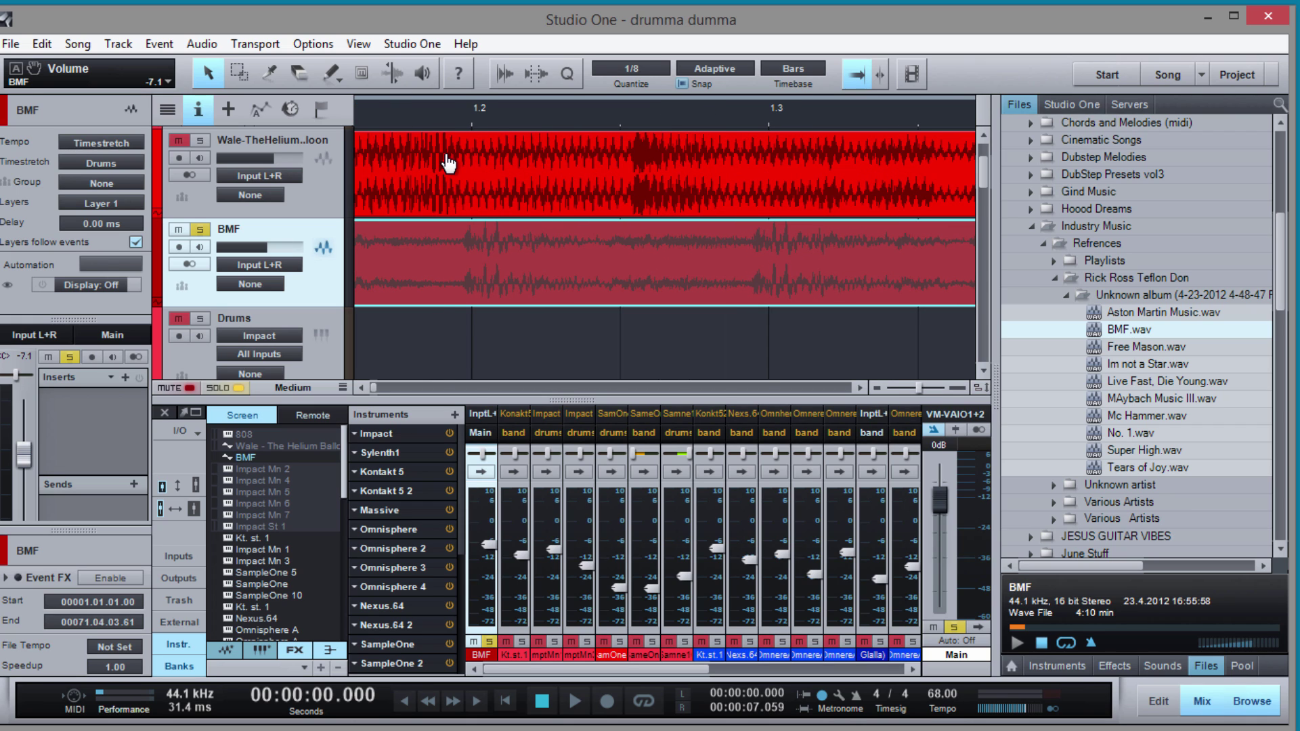
pyautogui.scroll(2, 939, 693)
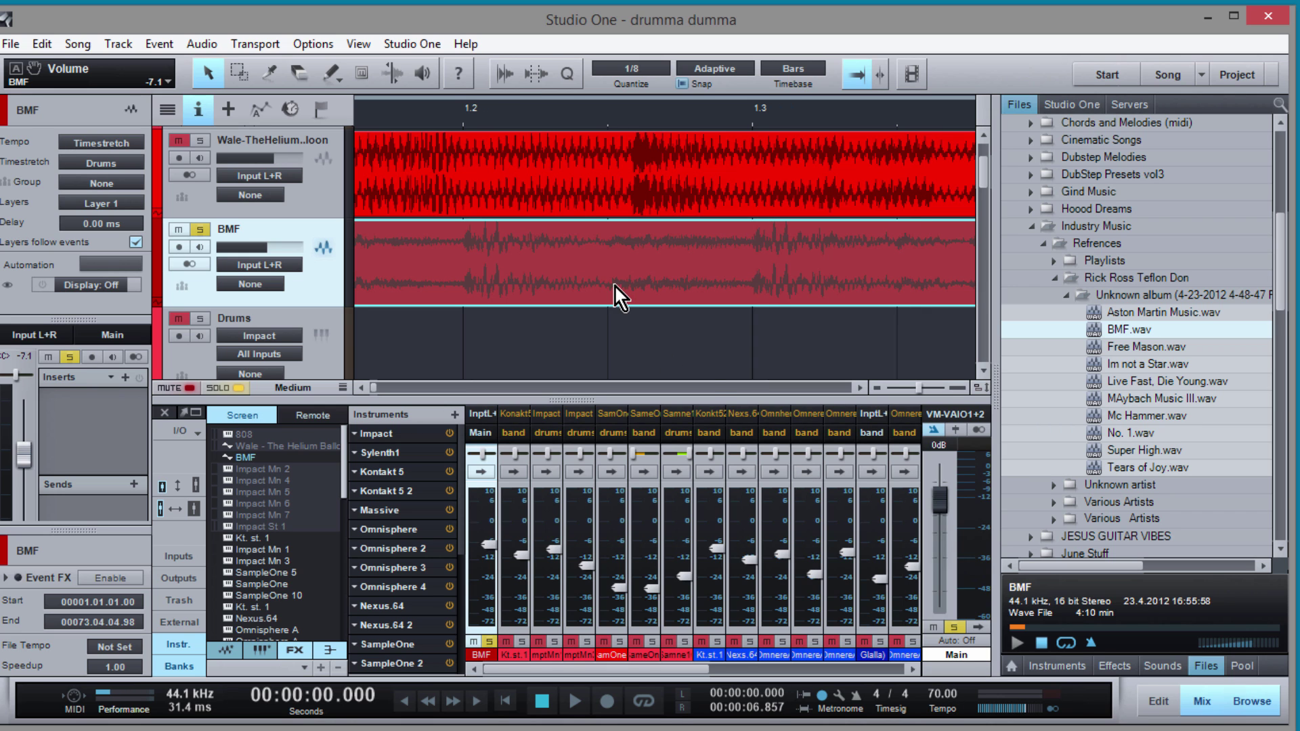
pyautogui.scroll(-3, 517, 165)
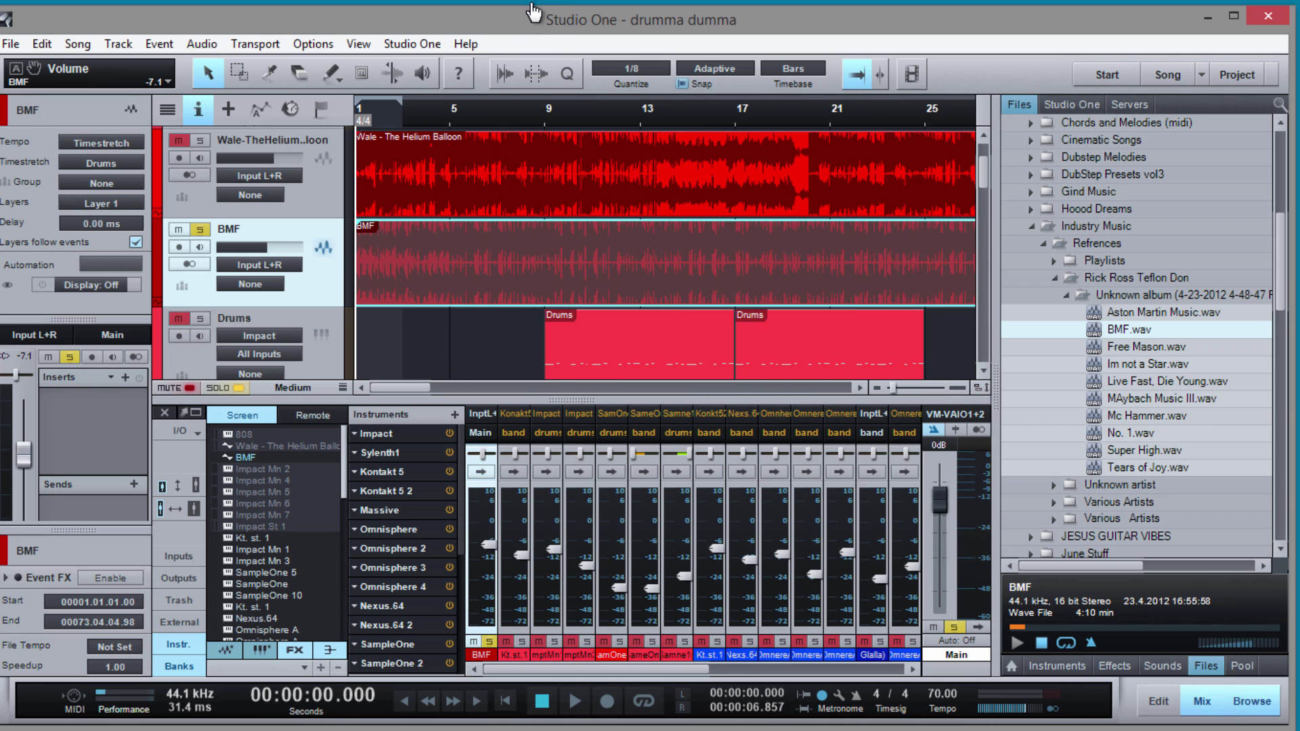
# Play bars 1–3 in a loop to audition the BMF track at 70 BPM, then stop.
pyautogui.press('e')
pyautogui.press('space')
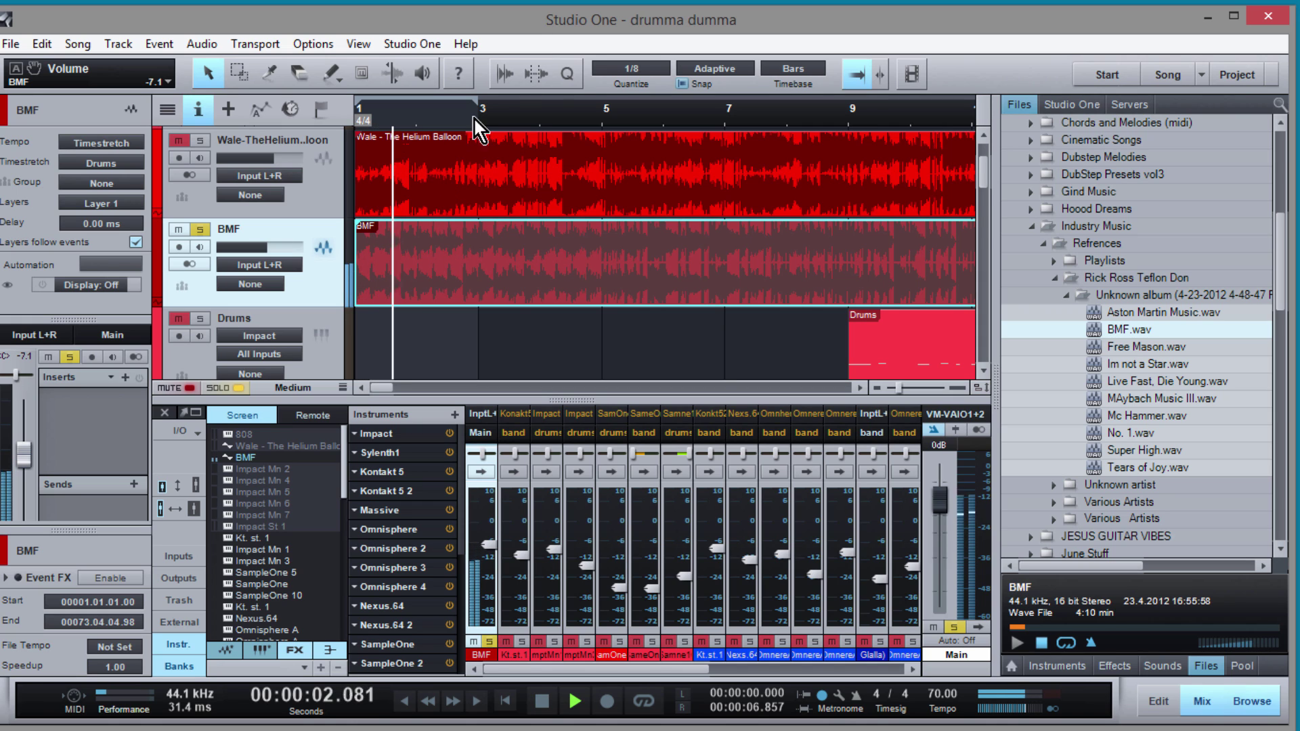
pyautogui.press('/')
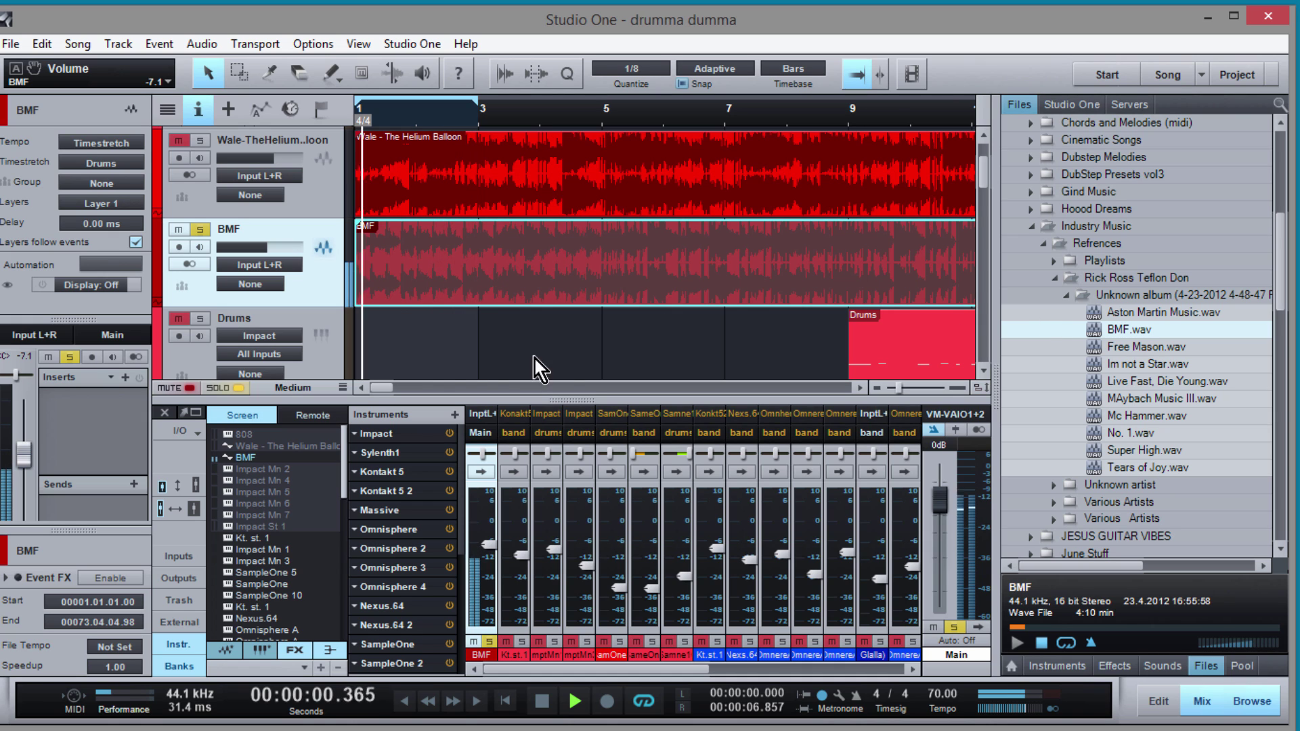
pyautogui.press('space')
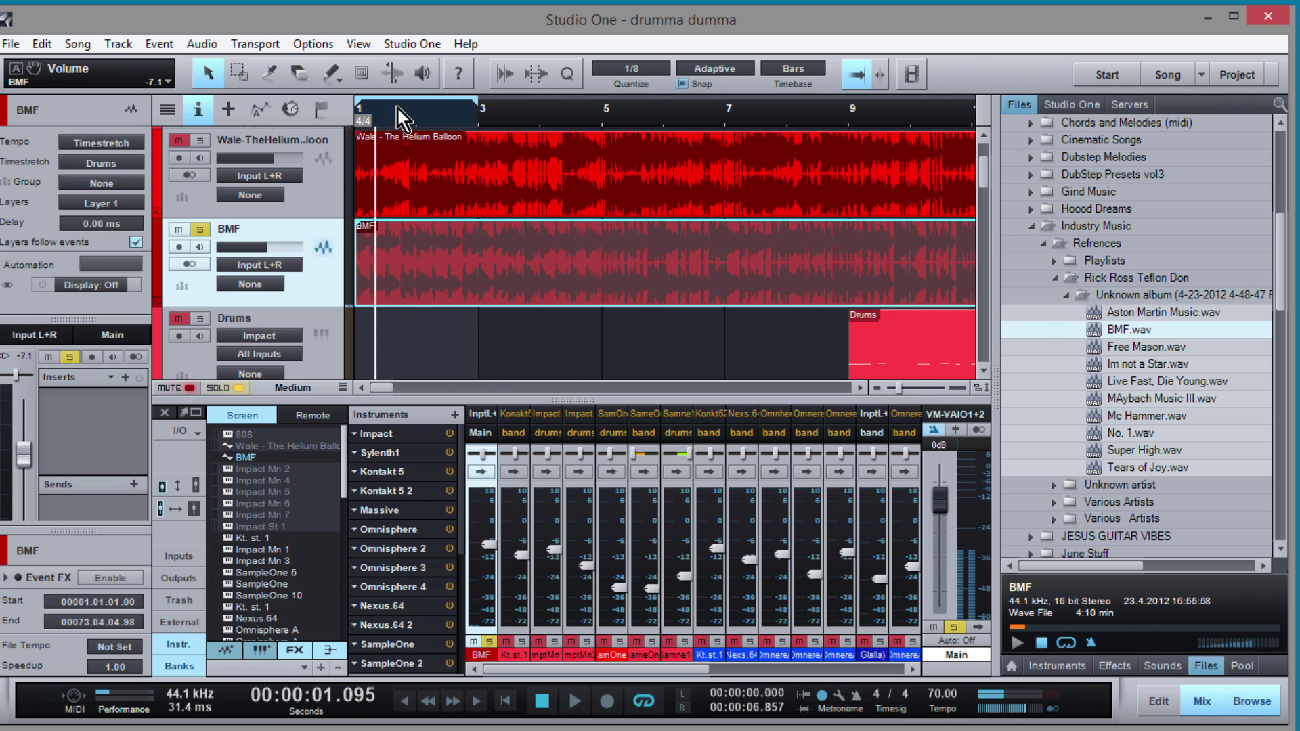
# Zoom in on the first two bars and select the BMF and Wale events to compare.
pyautogui.moveTo(398, 107); pyautogui.dragTo(400, 179)
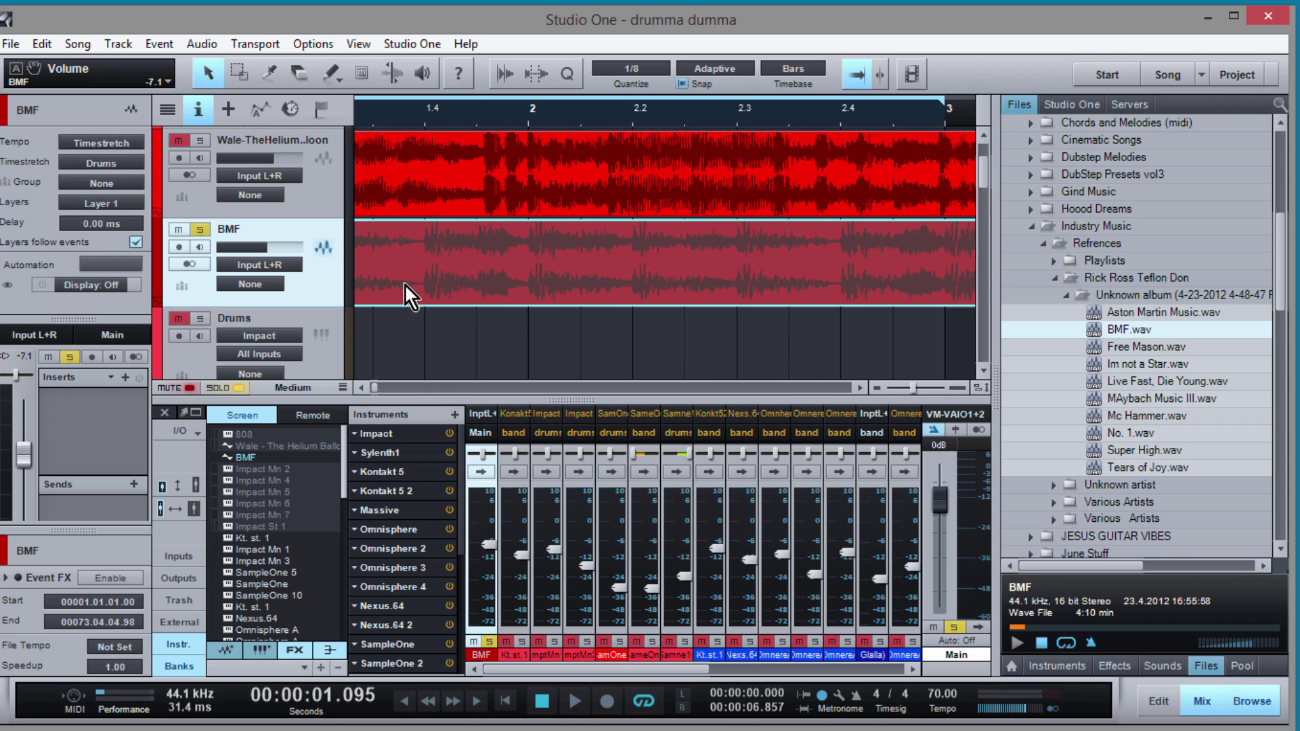
pyautogui.click(361, 387)
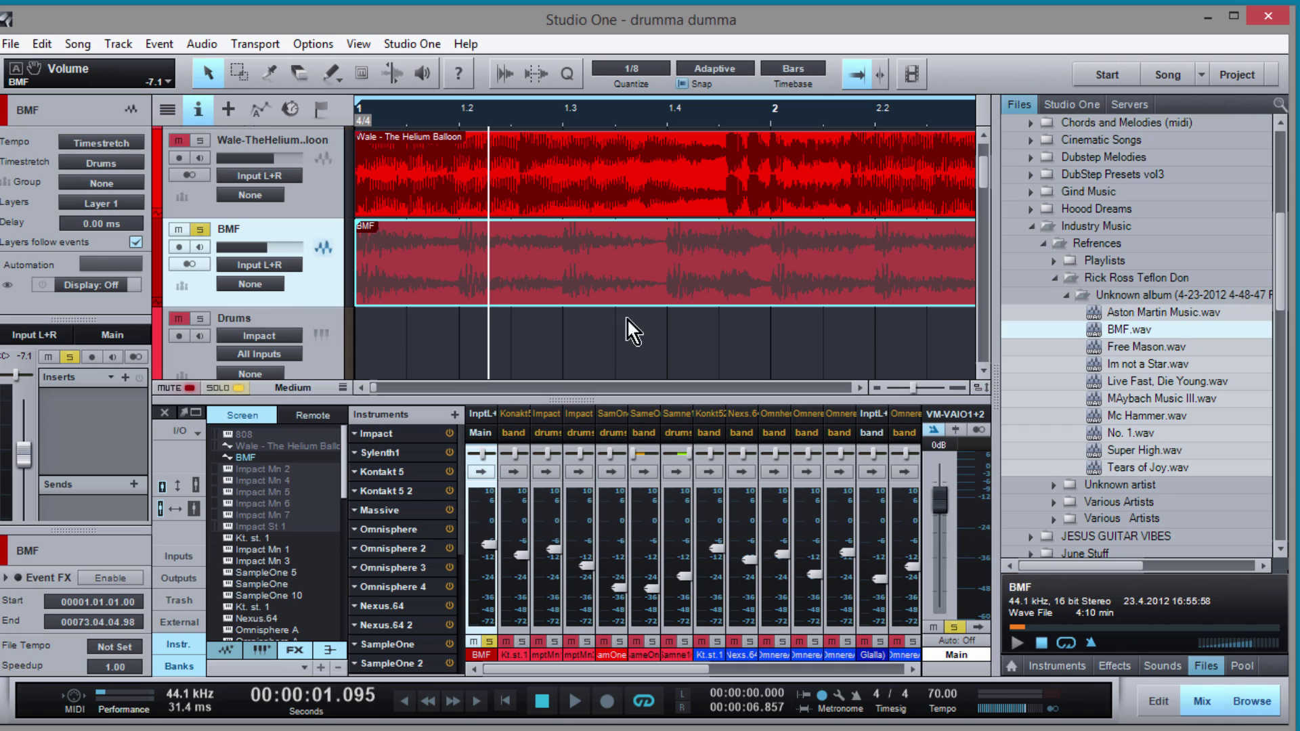
pyautogui.click(448, 249)
pyautogui.click(441, 174)
pyautogui.click(464, 250)
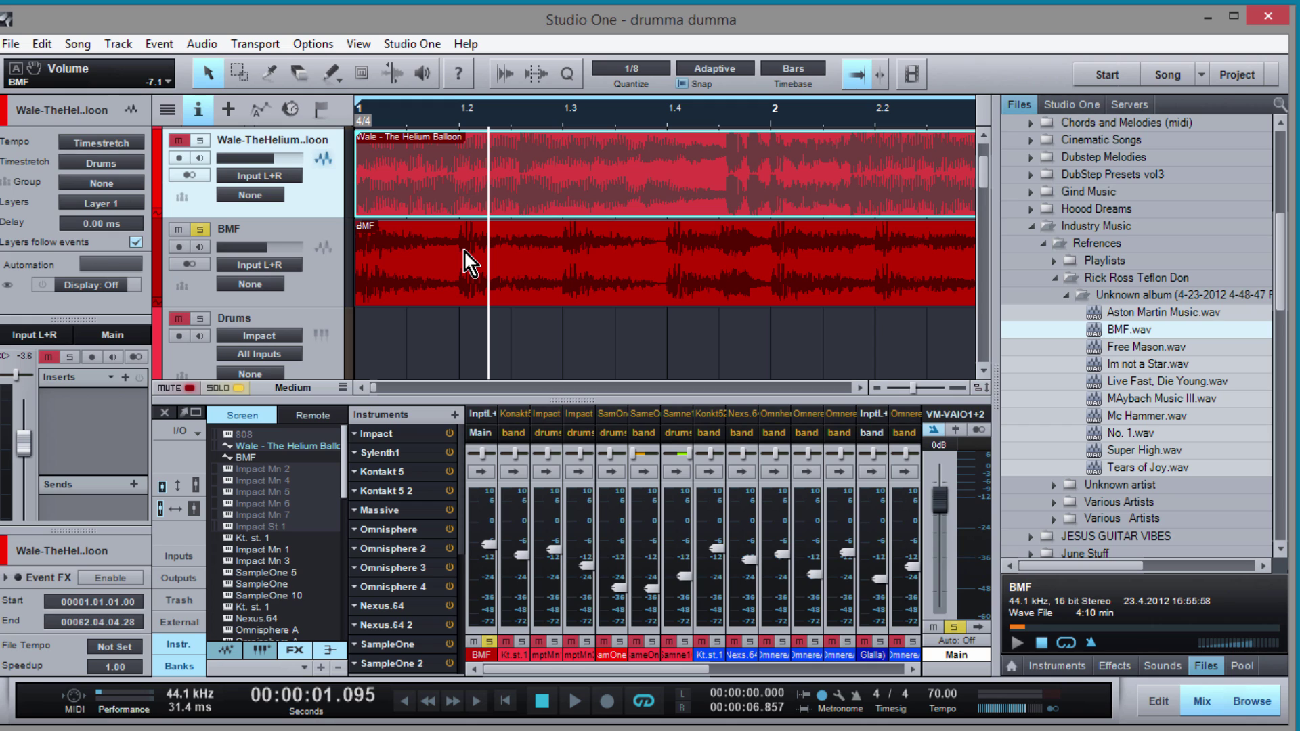
# Delete the BMF and Wale audio events from their tracks, then stop playback.
pyautogui.click(465, 248)
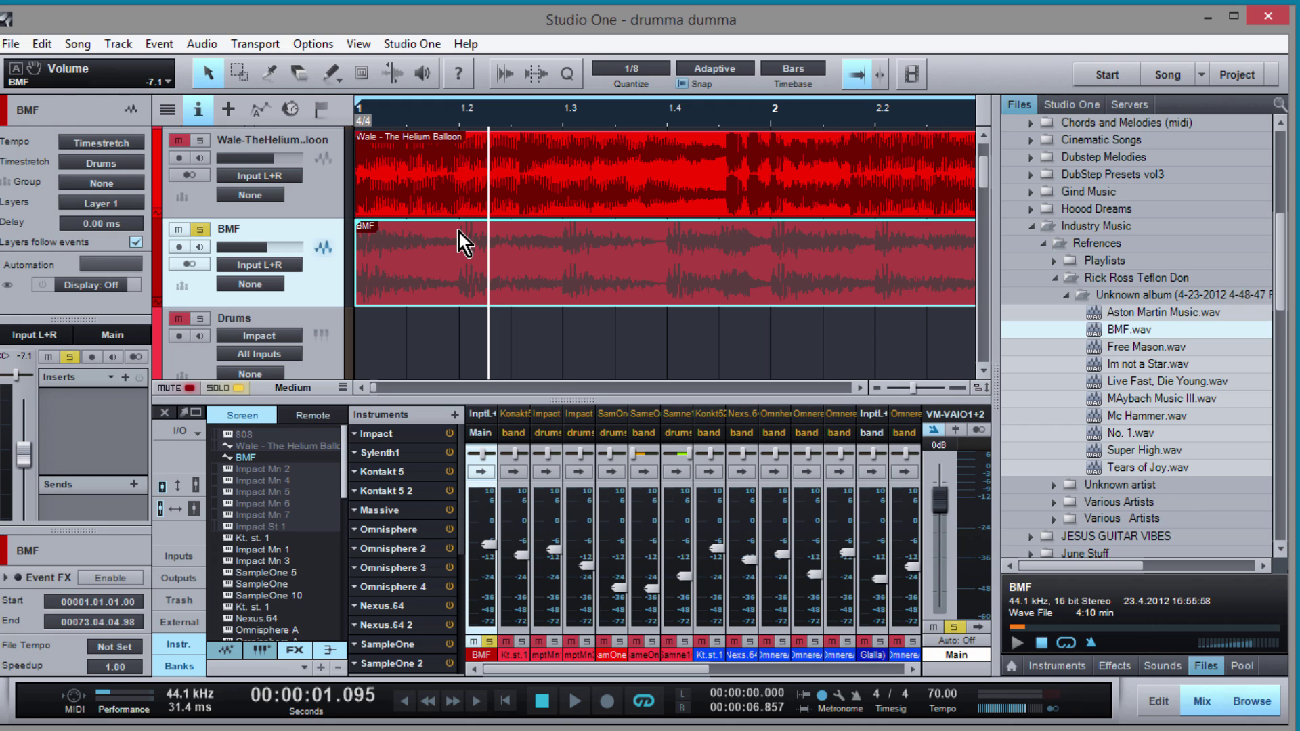
pyautogui.press('Delete')
pyautogui.click(457, 176)
pyautogui.press('Delete')
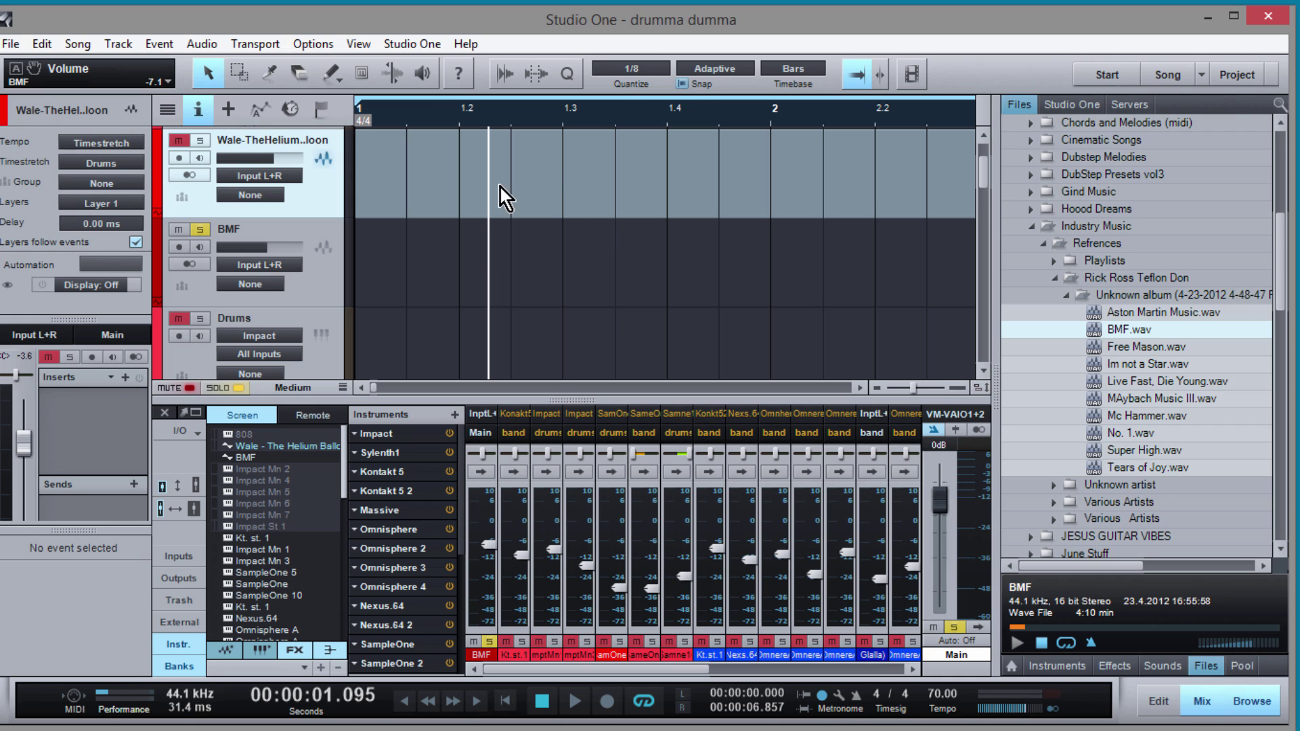
pyautogui.press('space')
pyautogui.moveTo(98, 684)
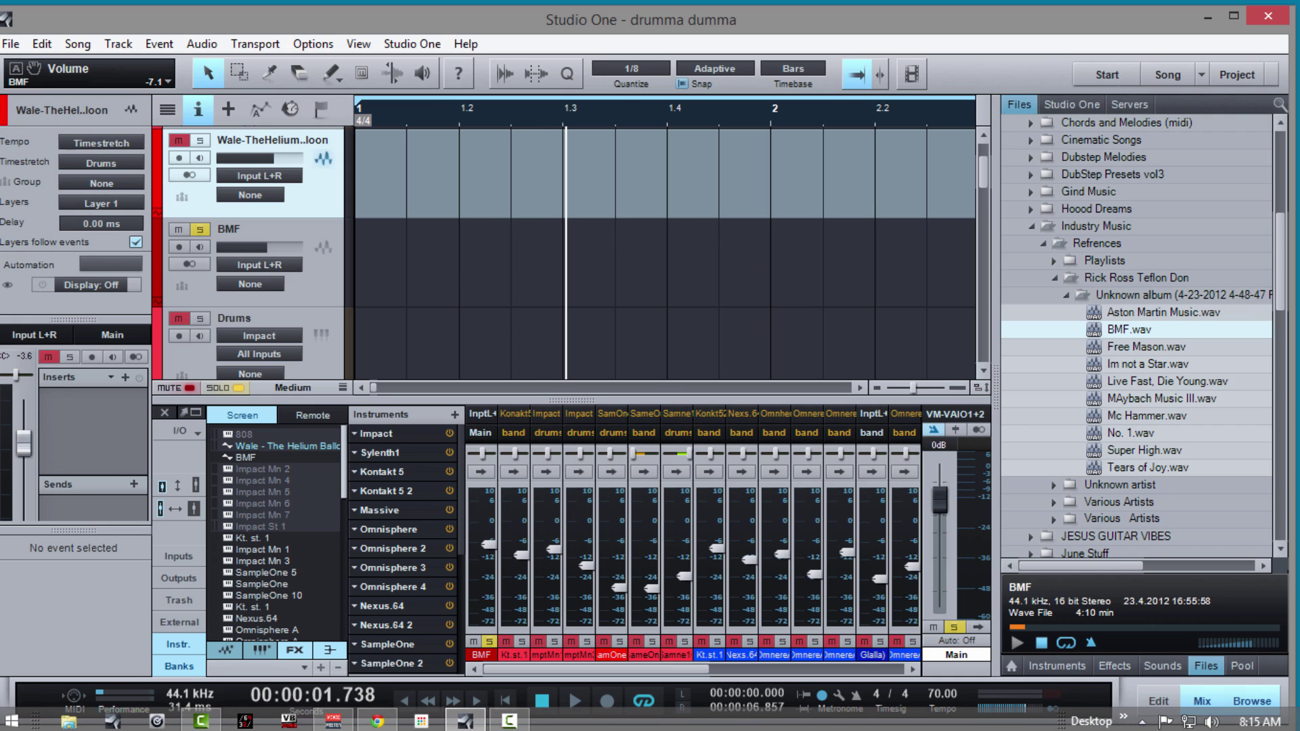